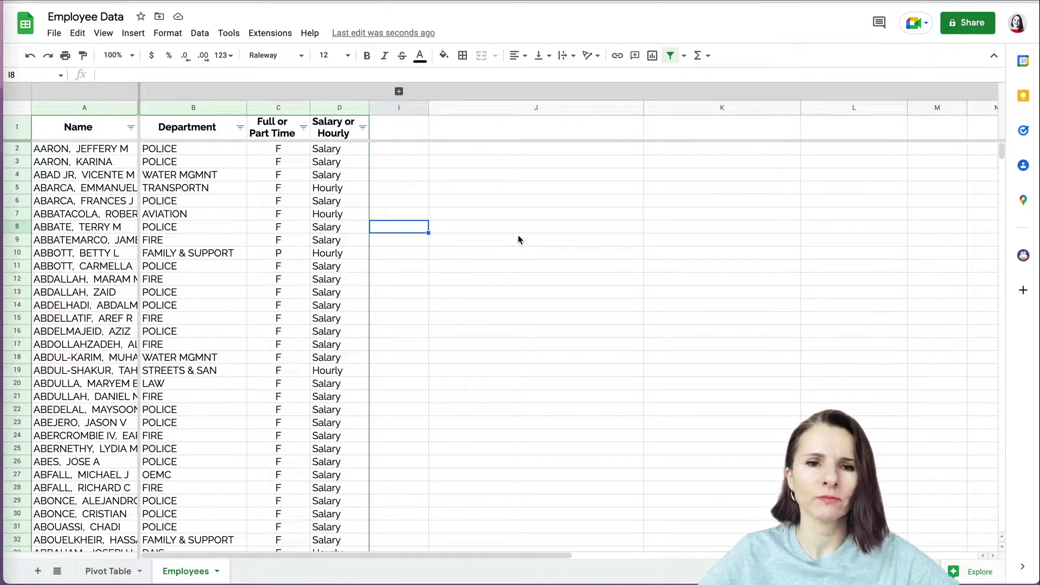
Browse the employee name list, jumping between the first and last rows
scroll(87, 329, down, 20)
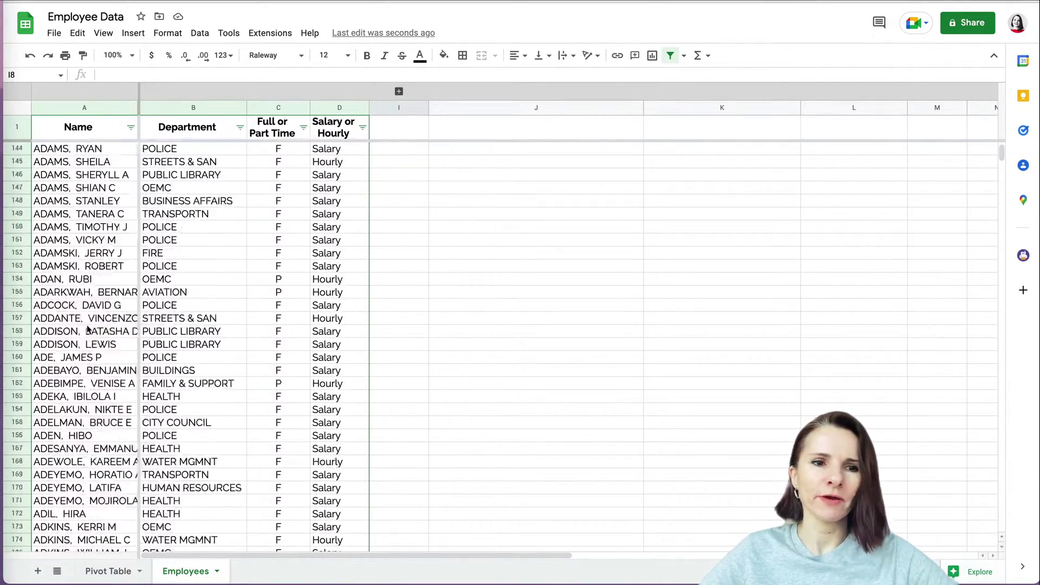
scroll(88, 329, down, 20)
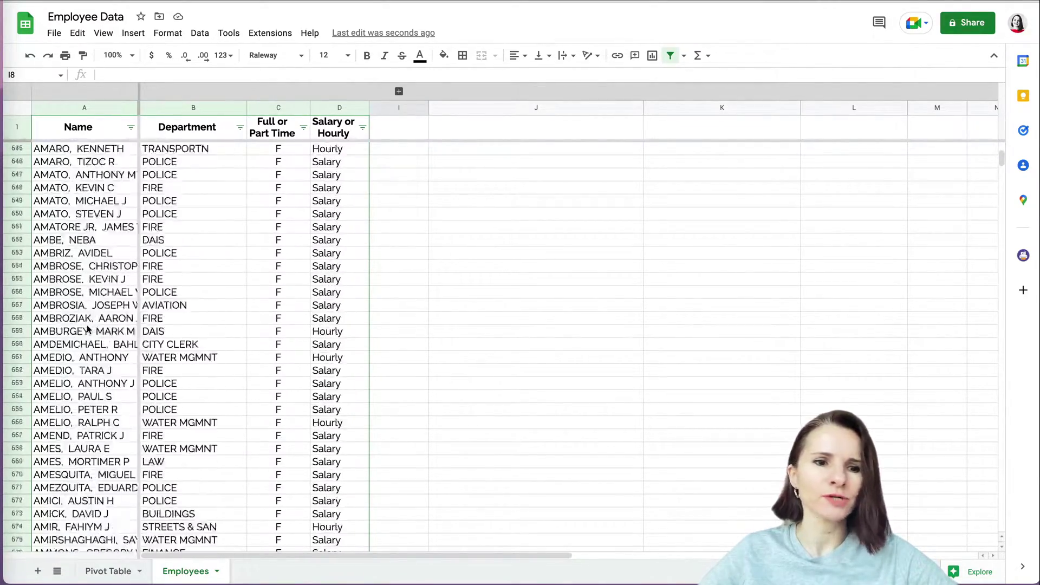
scroll(87, 328, down, 20)
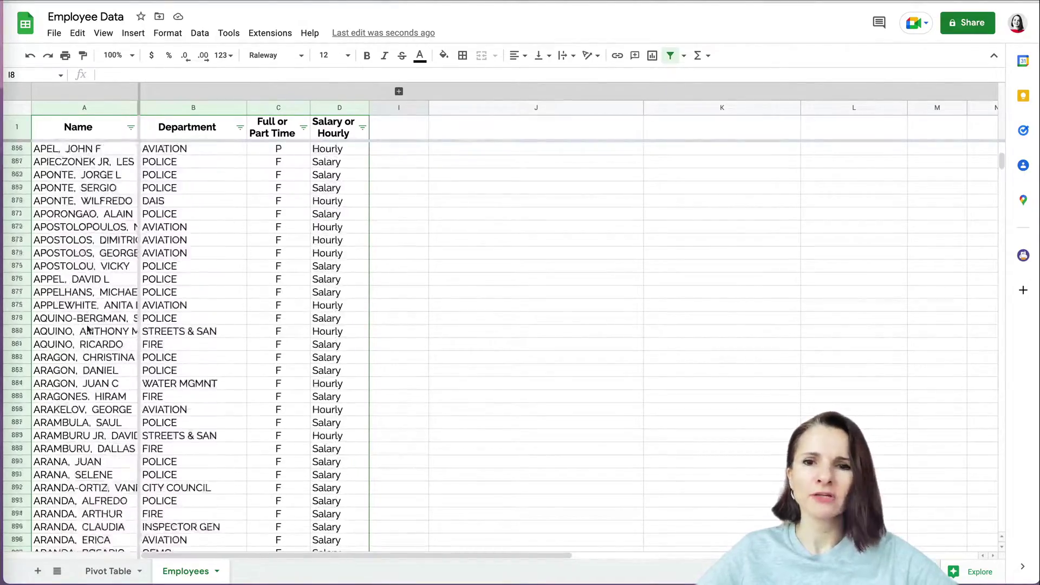
scroll(88, 329, down, 5)
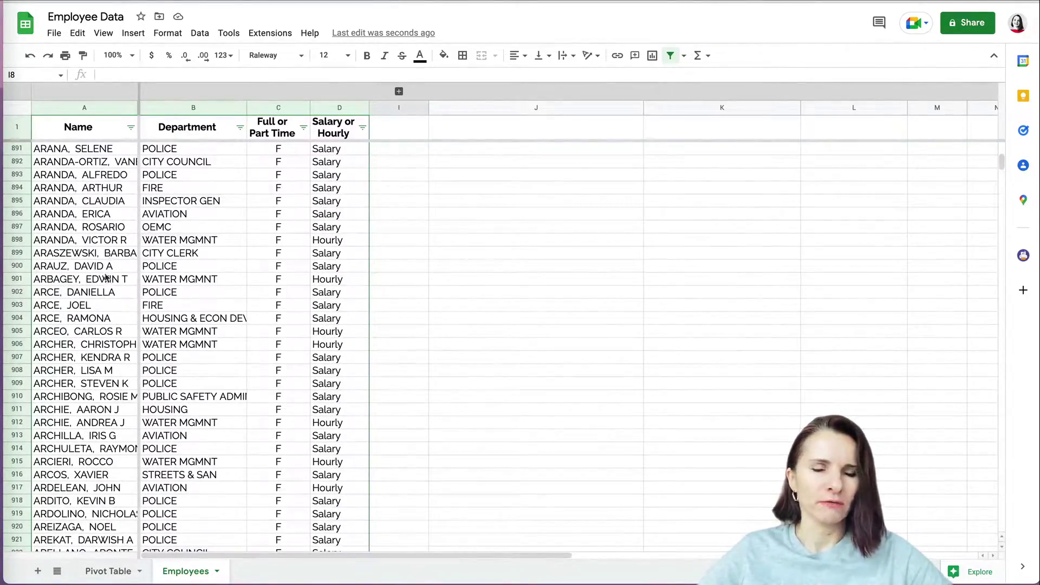
scroll(87, 325, down, 7)
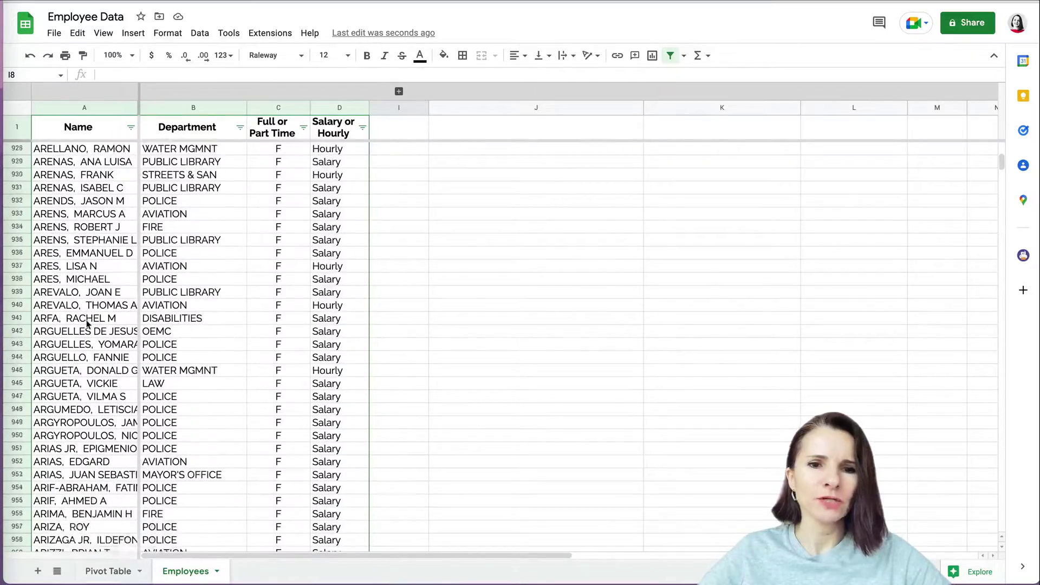
scroll(87, 324, down, 1)
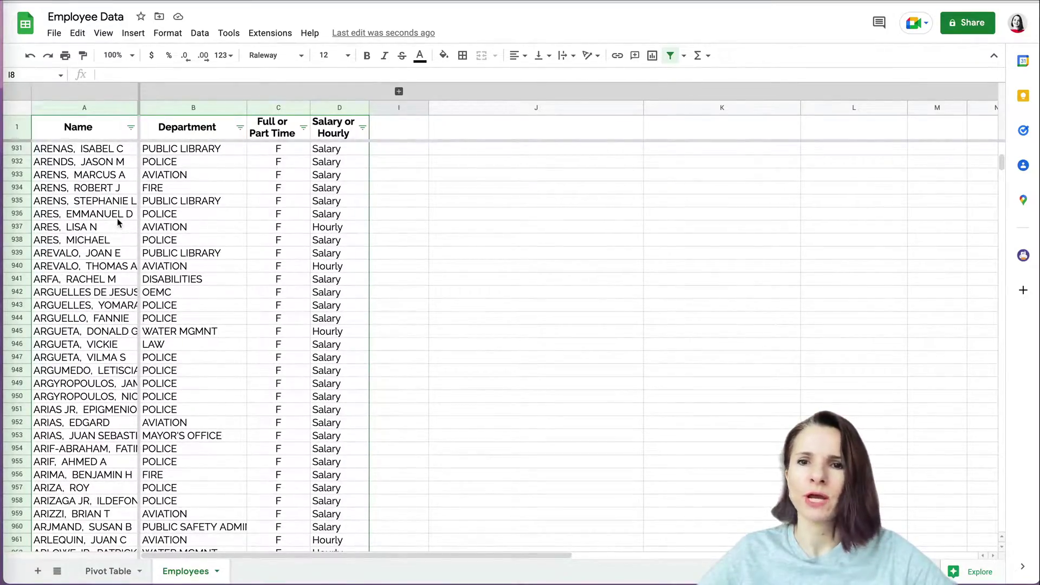
scroll(117, 218, up, 8)
scroll(117, 220, down, 9)
scroll(118, 222, down, 10)
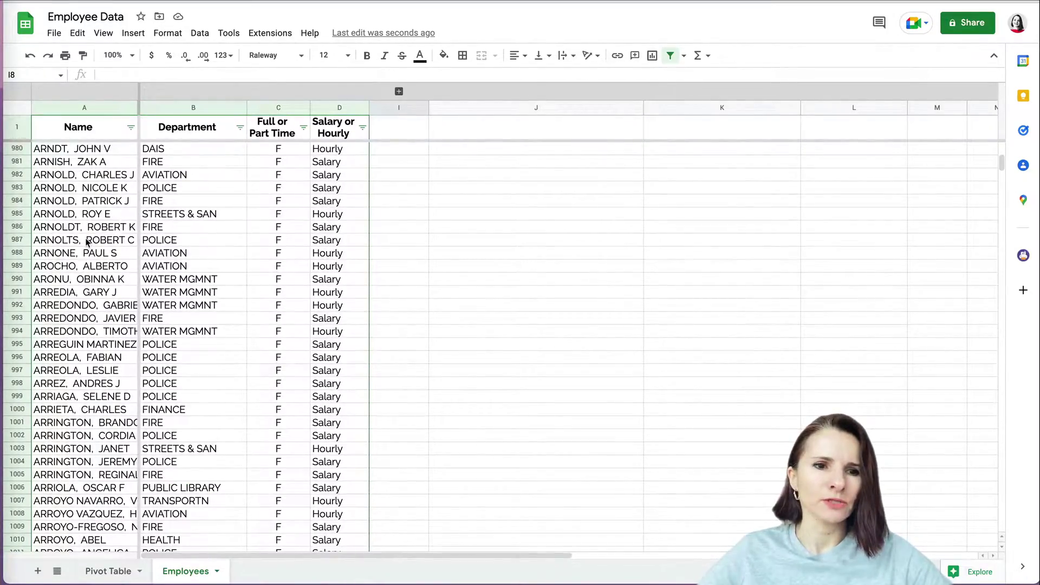
click(92, 281)
click(82, 361)
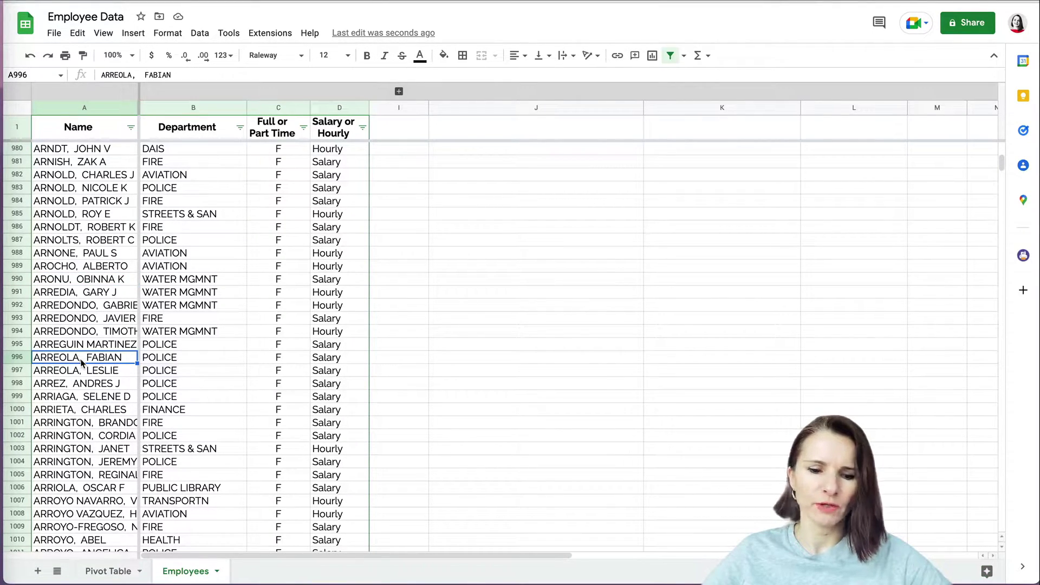
key(super+Down)
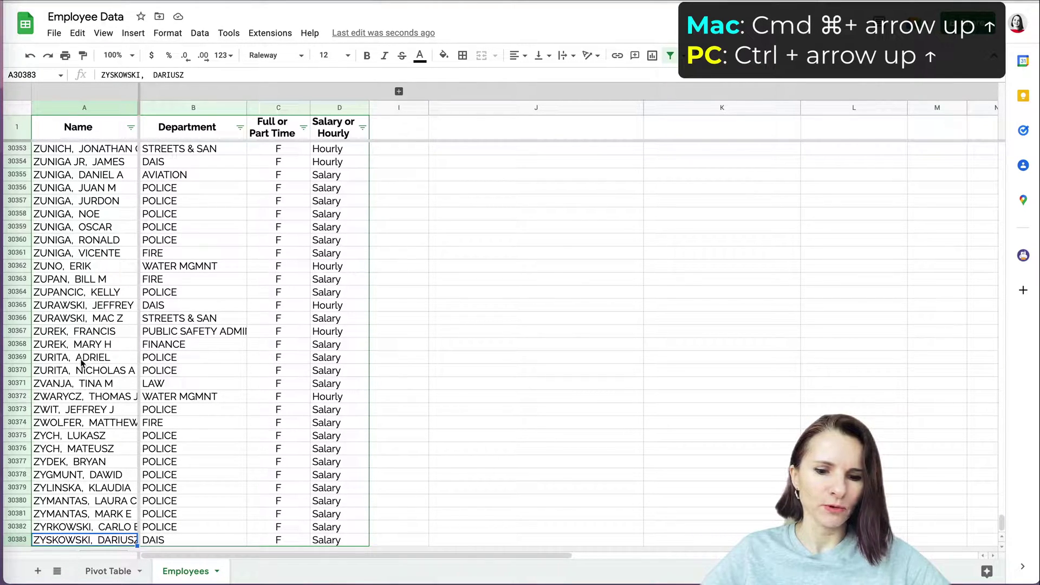
key(super+Up)
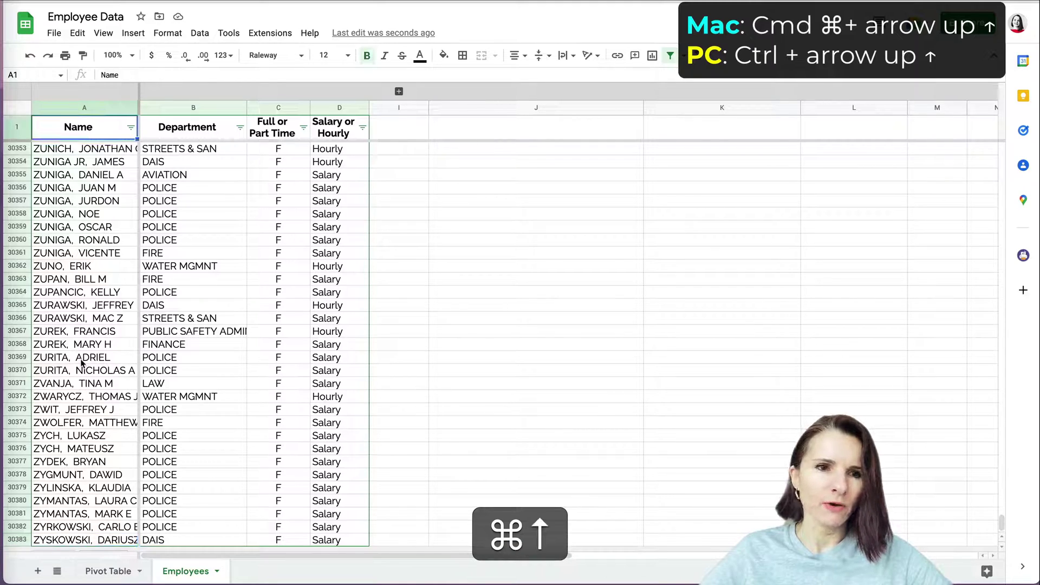
key(super+Down)
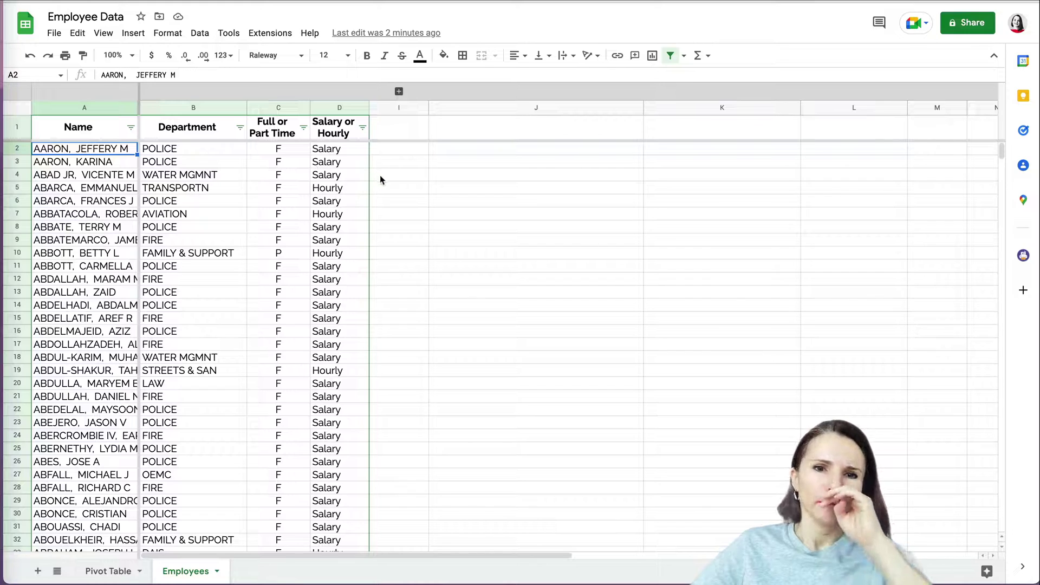
Start a =RANDBETWEEN( formula in J2 and open the RANDBETWEEN help article
click(480, 148)
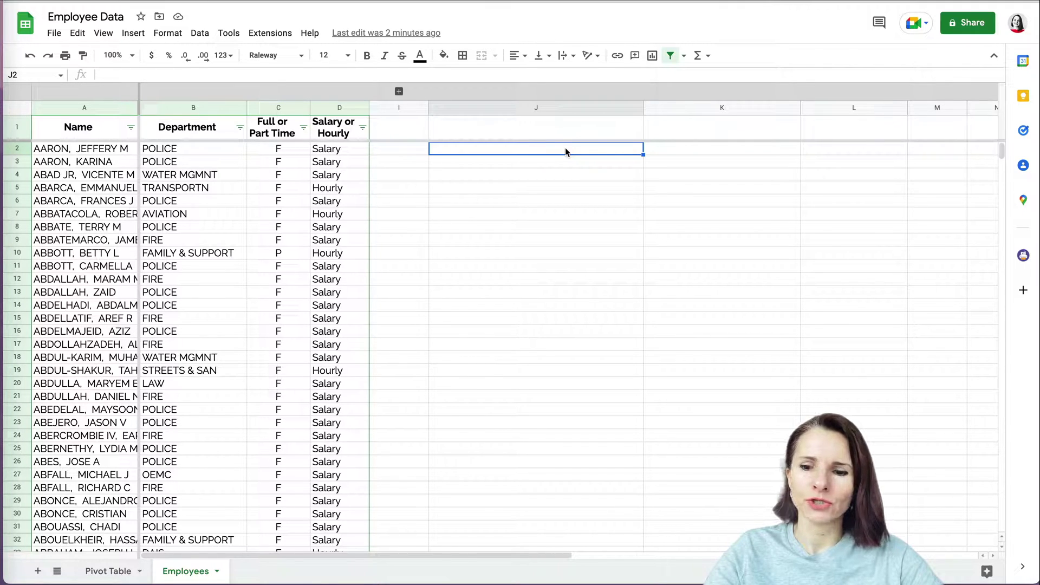
text(=randbe)
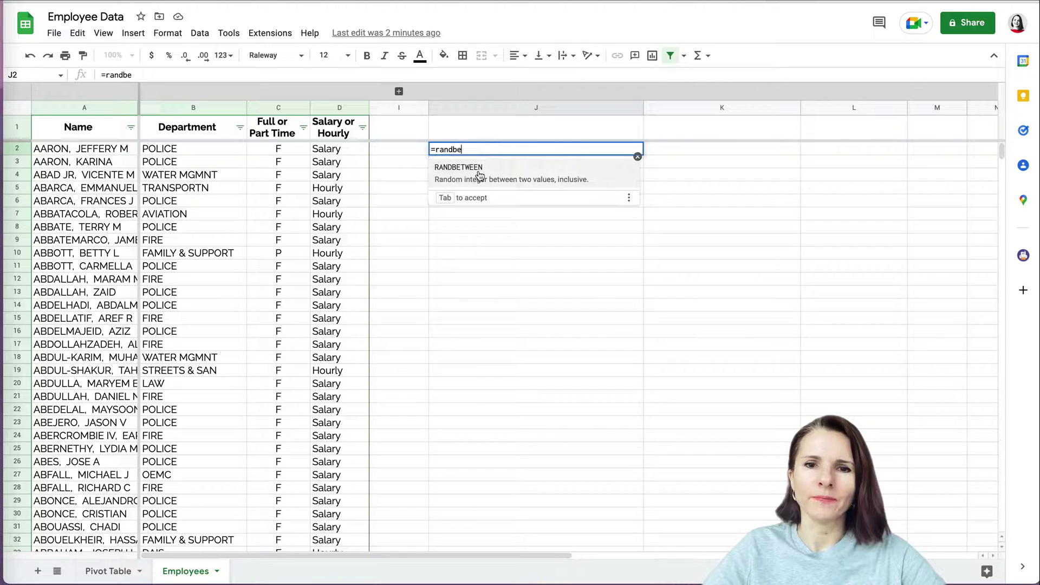
click(481, 174)
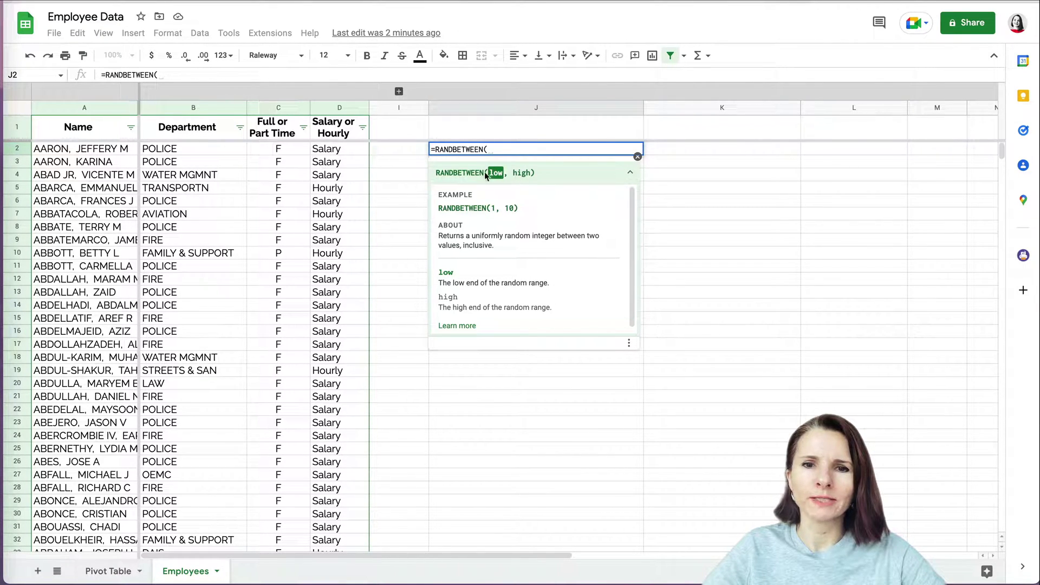
click(628, 174)
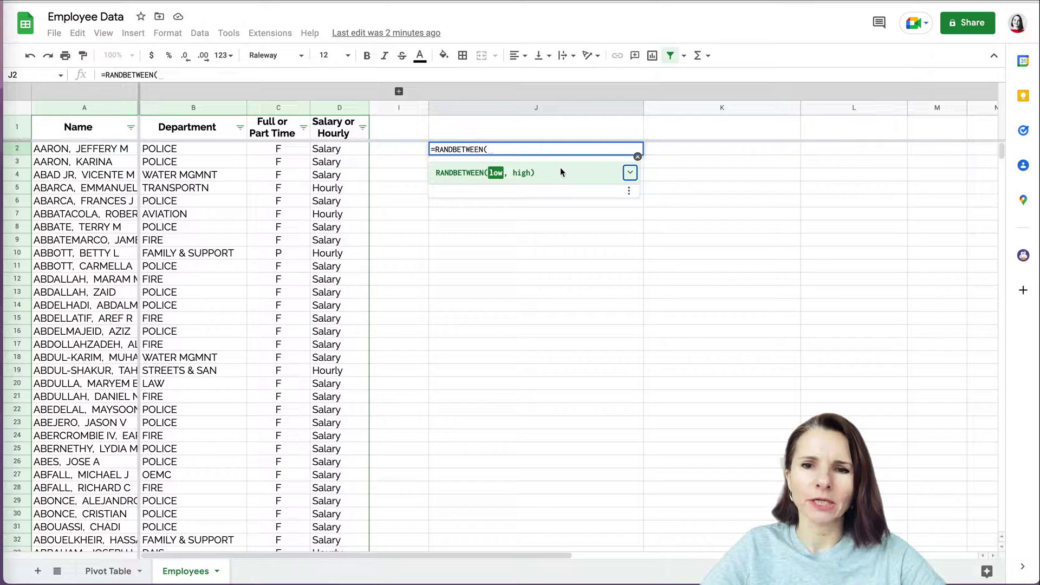
click(630, 173)
key(Tab)
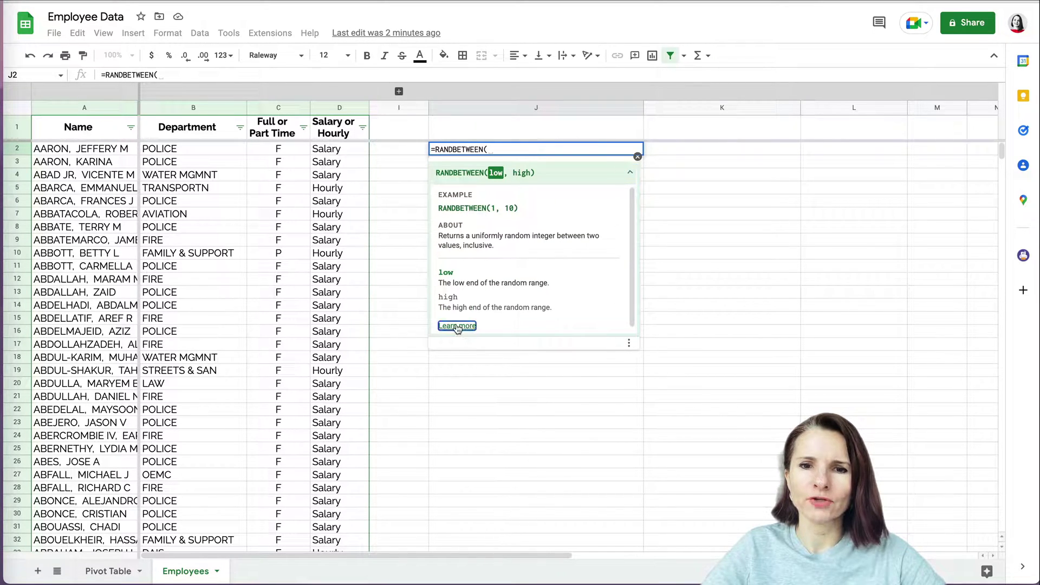
key(Return)
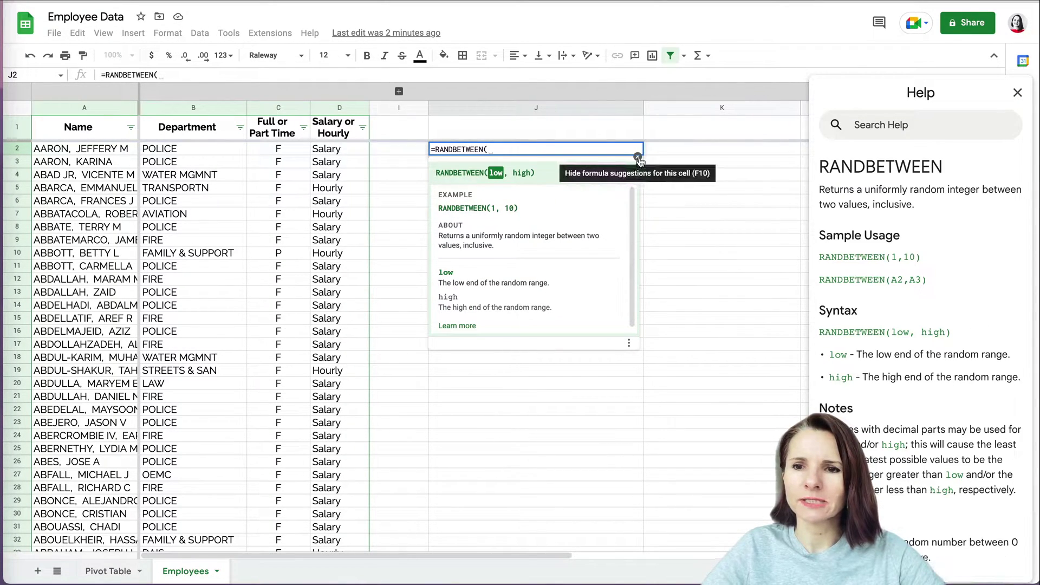
Complete J2 as =RANDBETWEEN(1,30383), which returns 27391
click(638, 157)
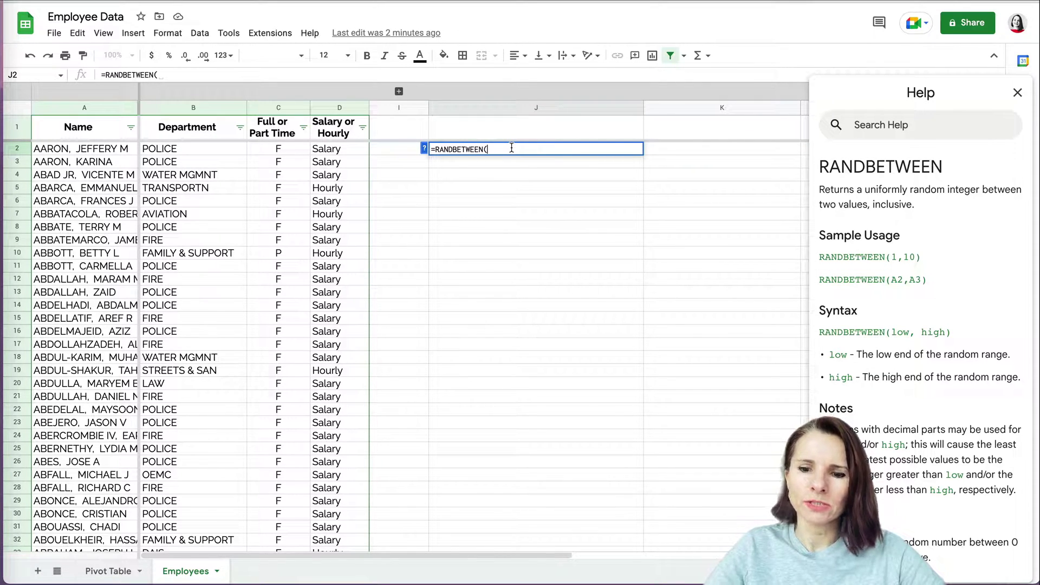
text(1)
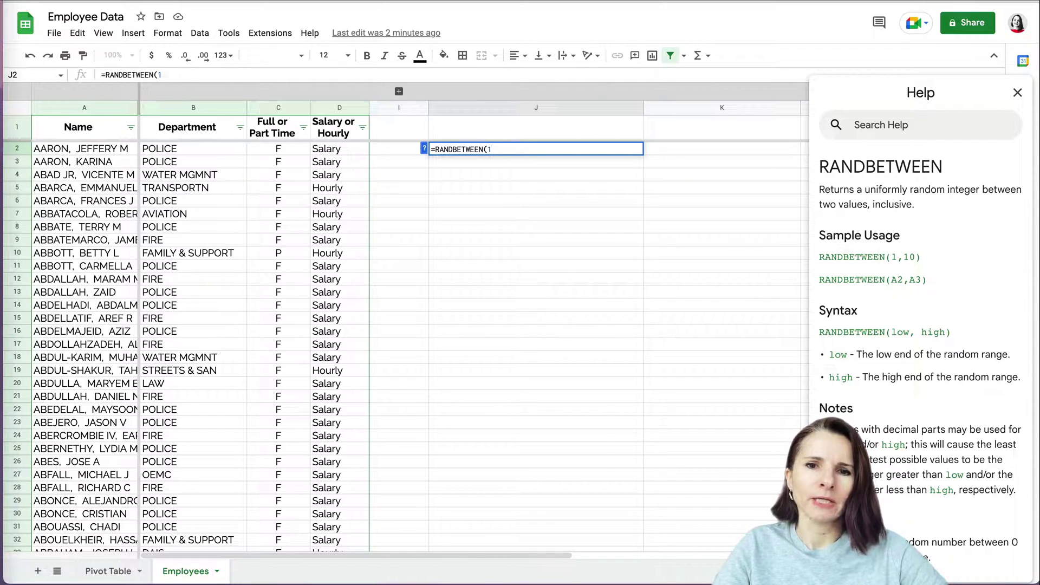
text(,)
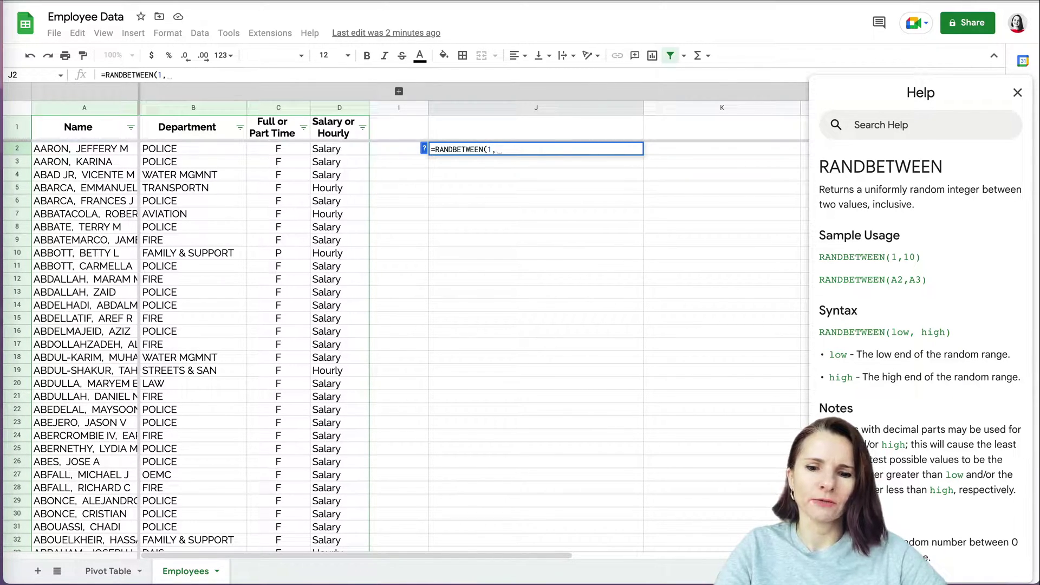
text(30383)
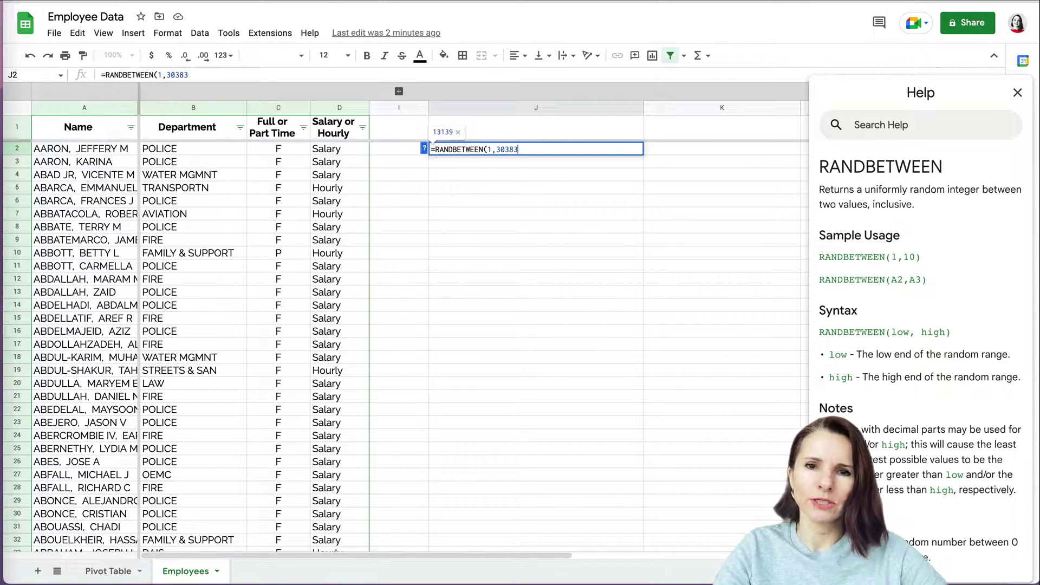
text())
key(Return)
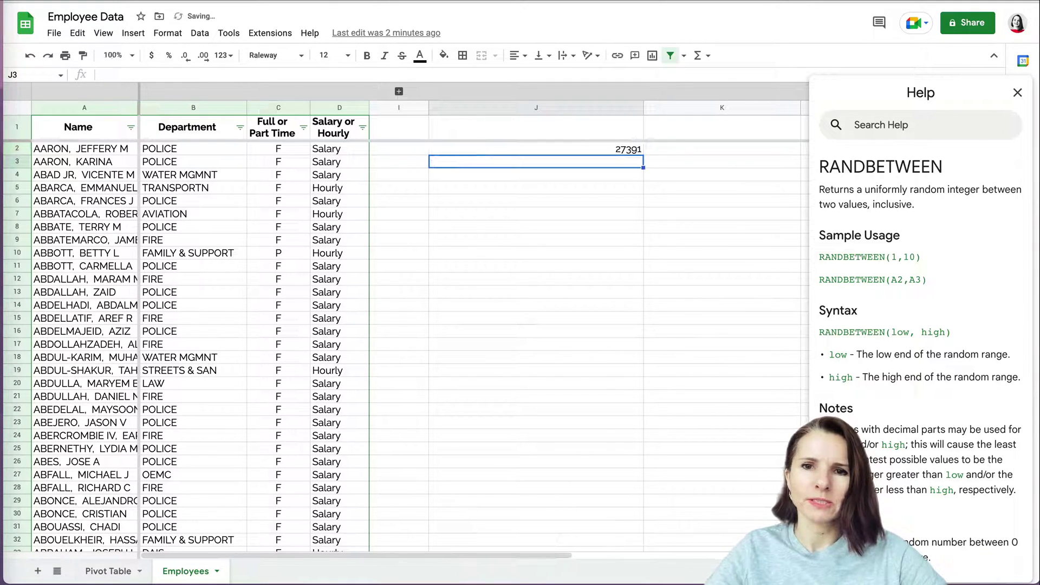
click(612, 149)
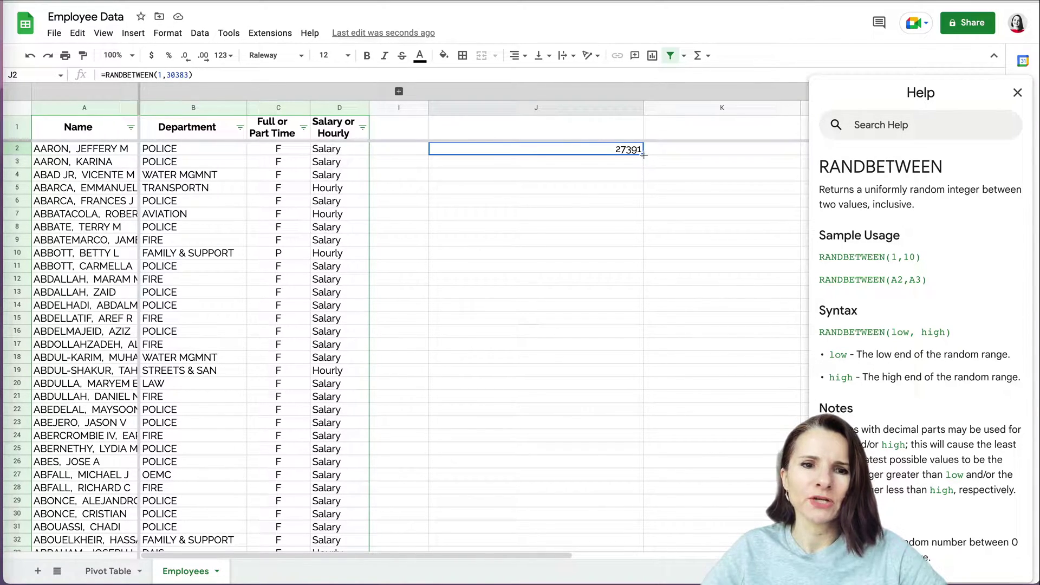
Delete the hard-coded 30383) upper bound from J2's RANDBETWEEN formula
scroll(105, 377, down, 10)
scroll(87, 386, up, 10)
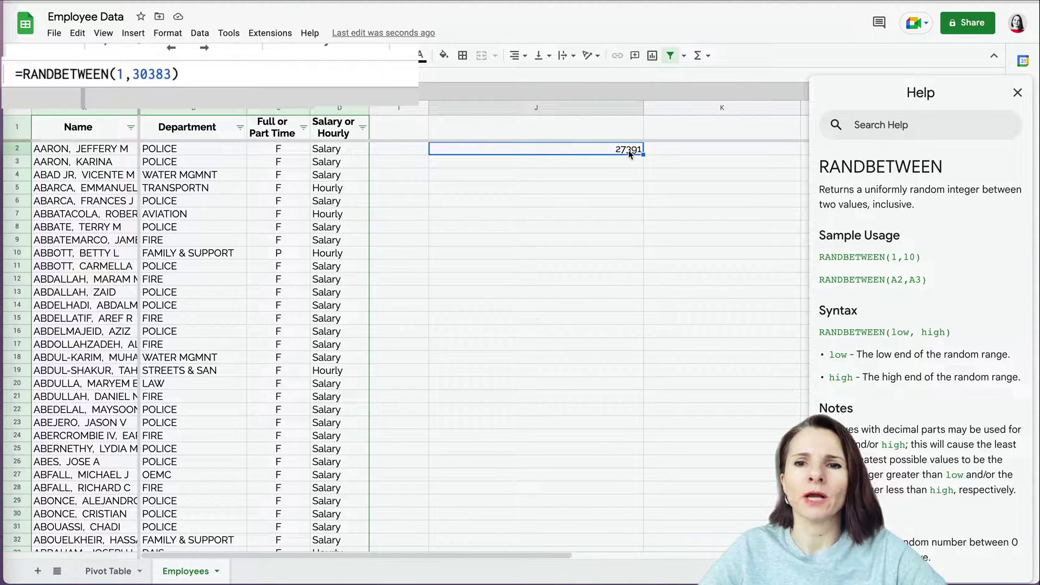
click(158, 76)
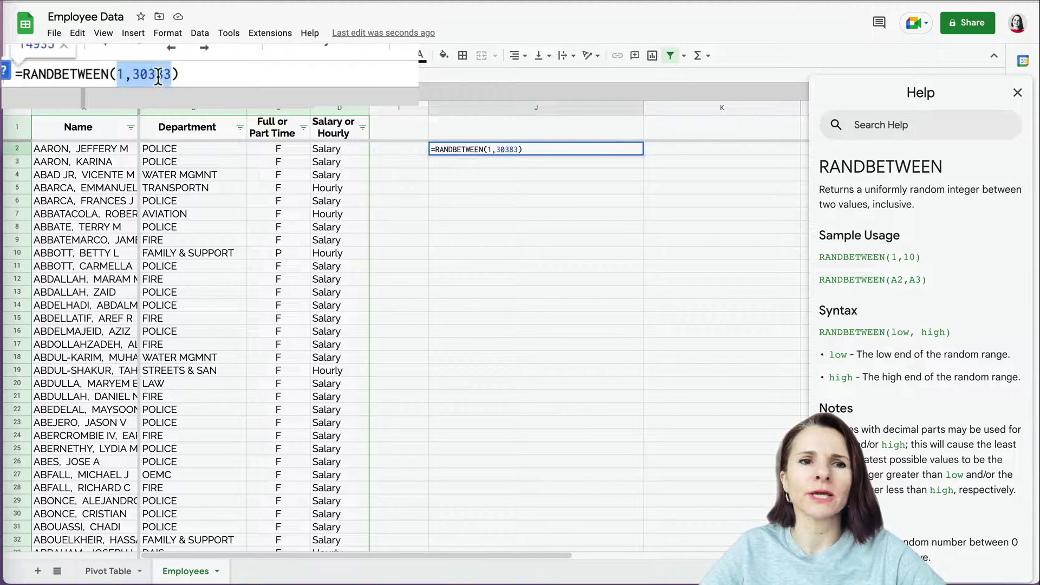
click(190, 75)
key(BackSpace)
key(BackSpace)
key(BackSpace)
key(BackSpace)
key(BackSpace)
key(BackSpace)
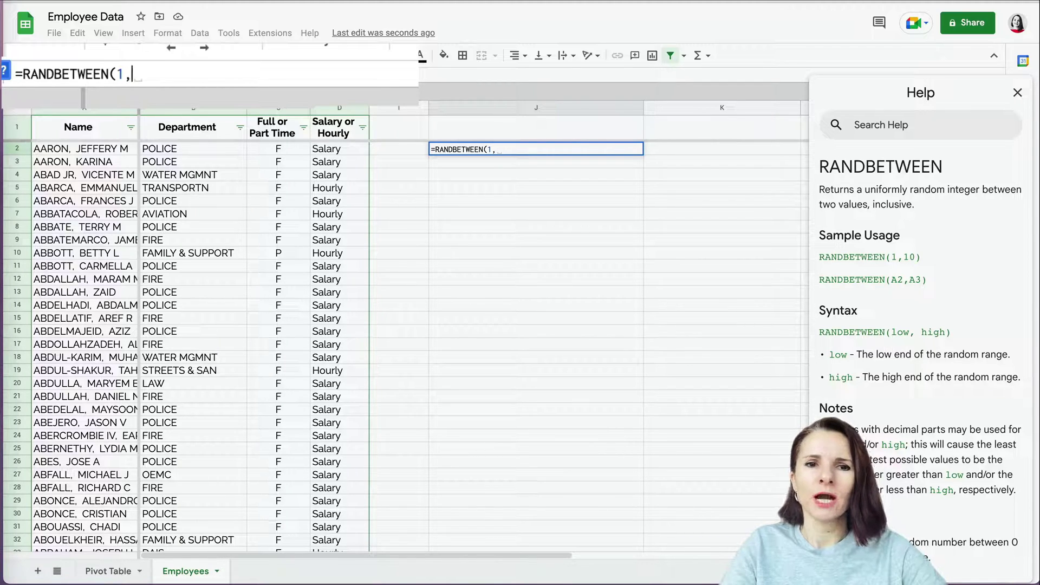
Finish J2 as =RANDBETWEEN(1,counta($A$2:$A)) with an absolute name range
text(count)
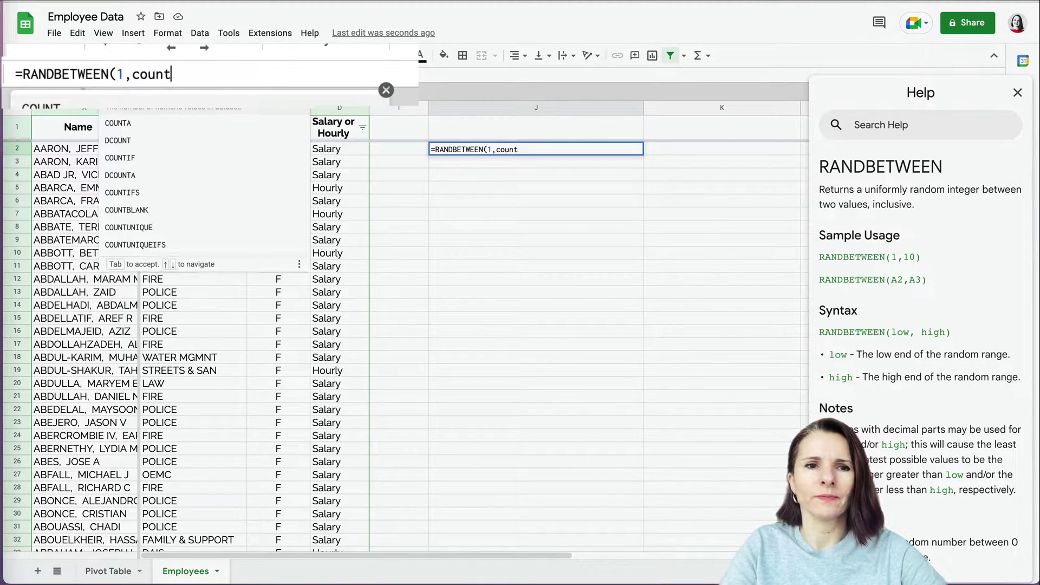
text(a()
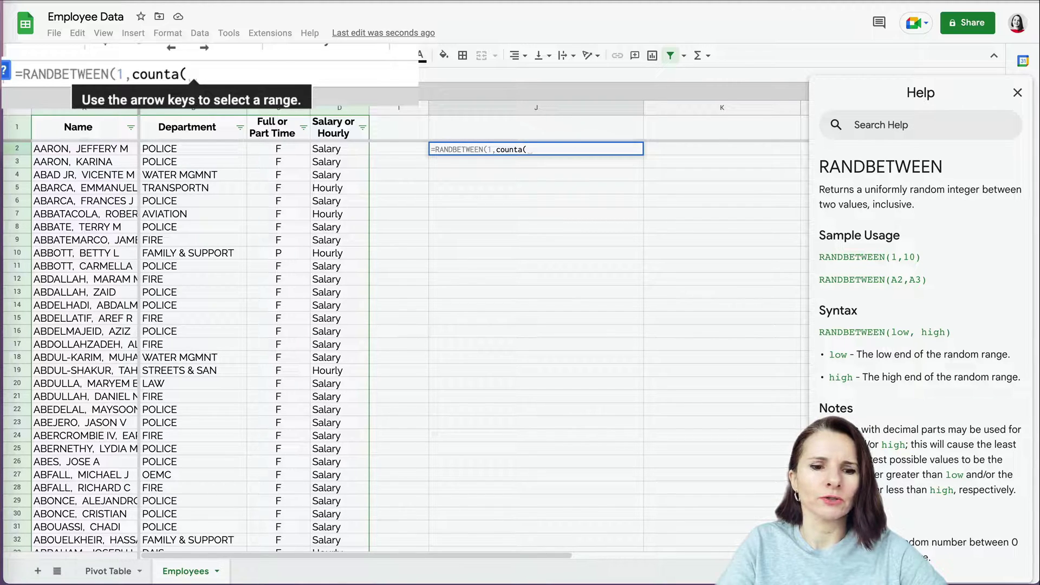
text(a2)
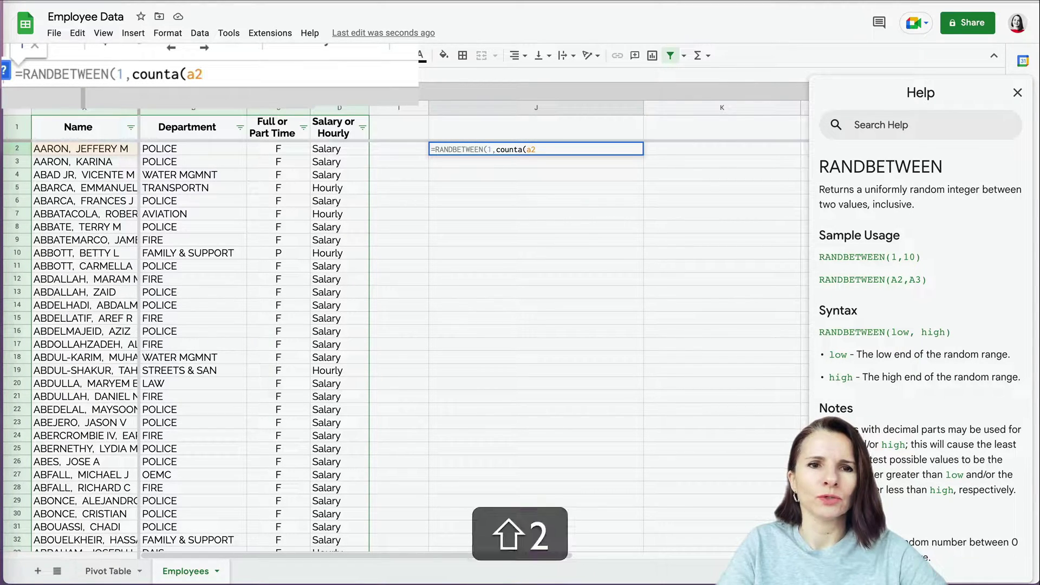
text(:)
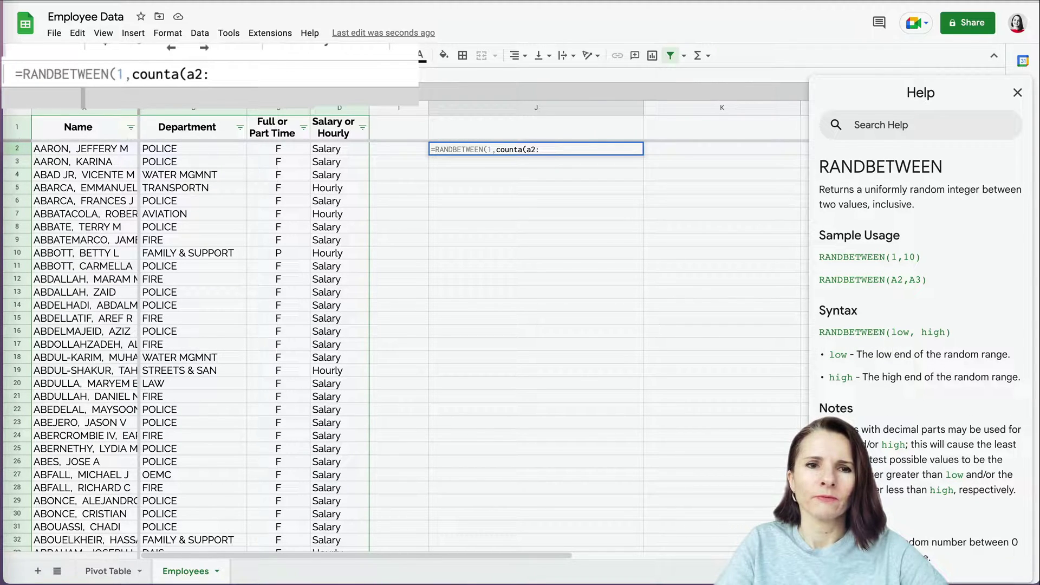
text(a)
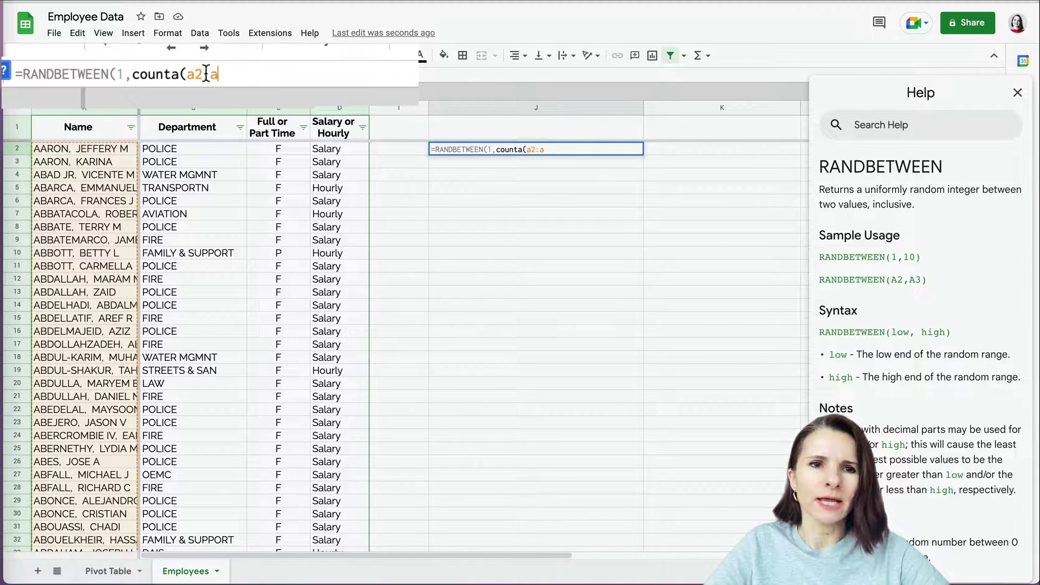
drag(228, 76, 188, 75)
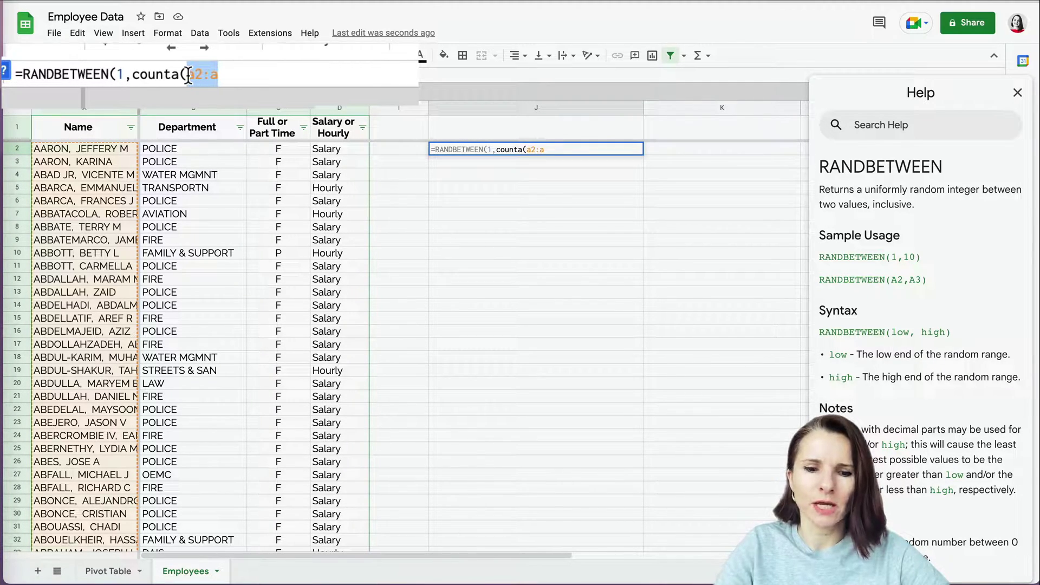
key(shift)
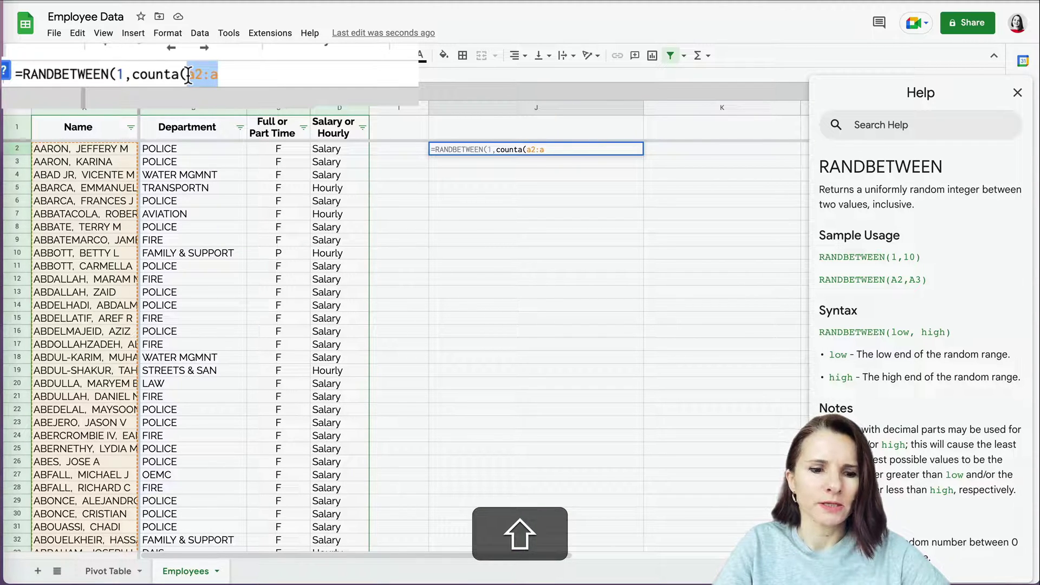
key(F4)
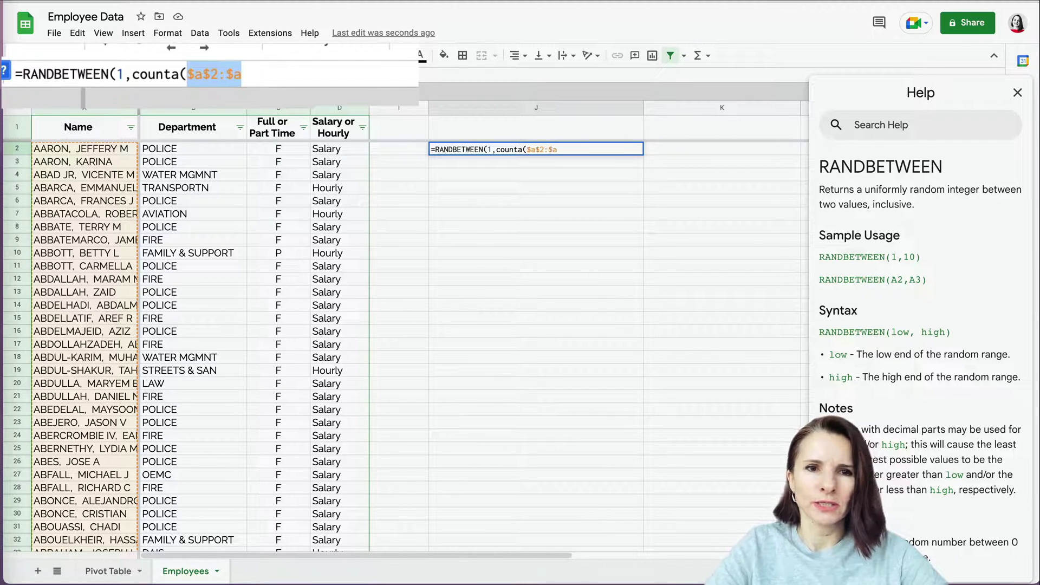
click(277, 73)
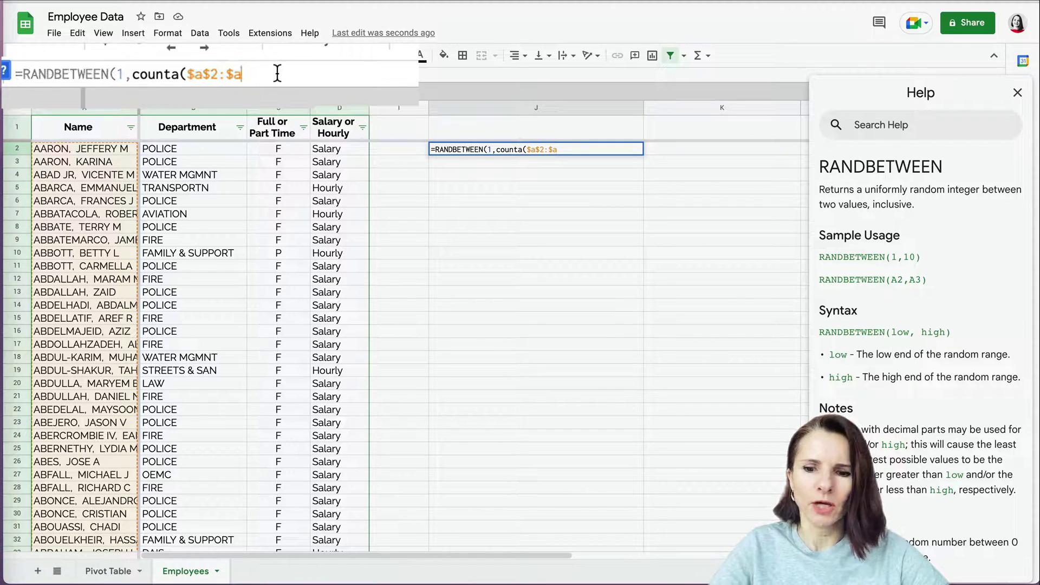
text())
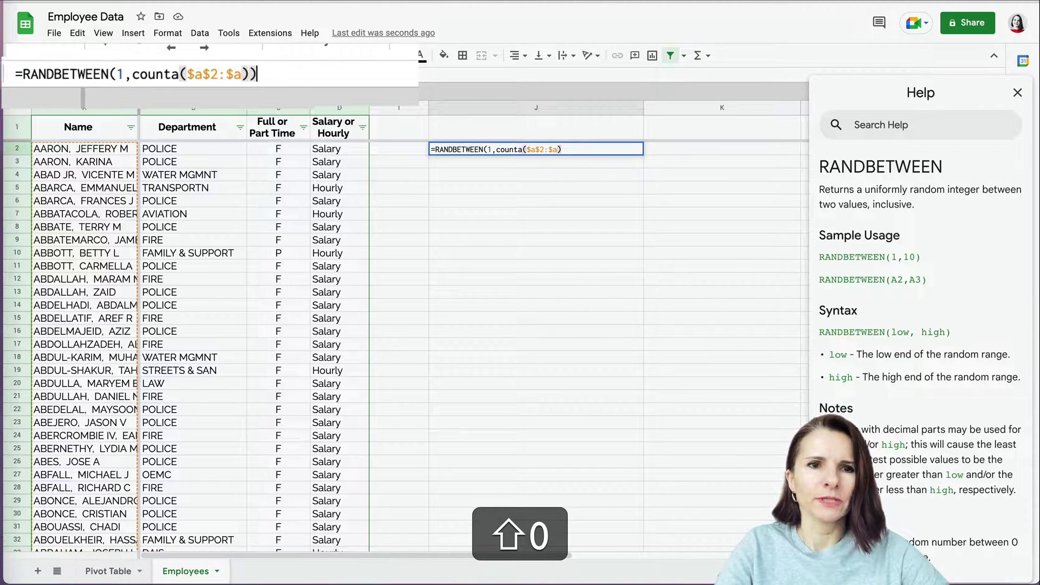
key(Return)
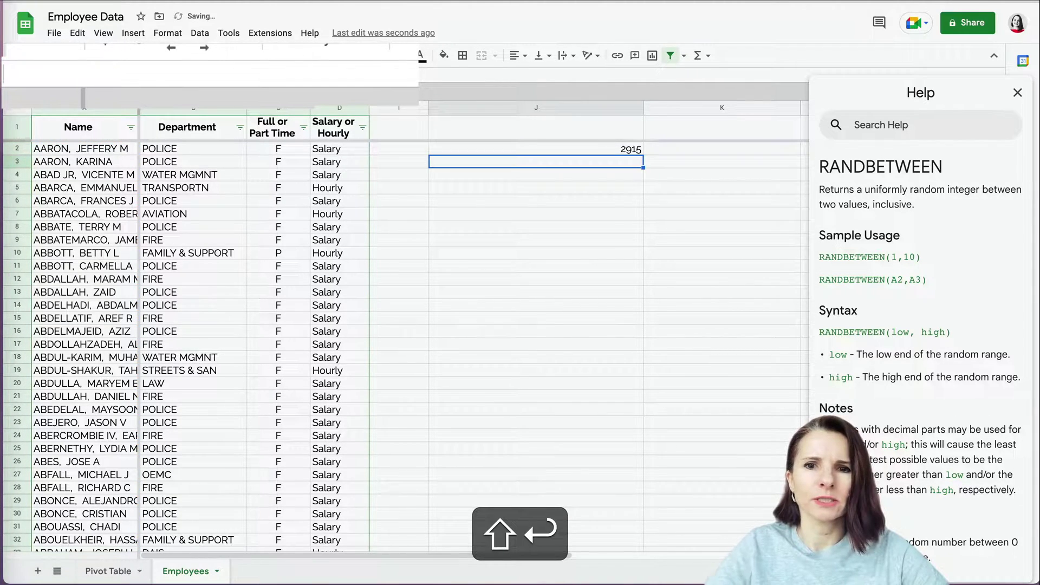
Copy the J2 formula down to J4 and close the function help panel
click(637, 150)
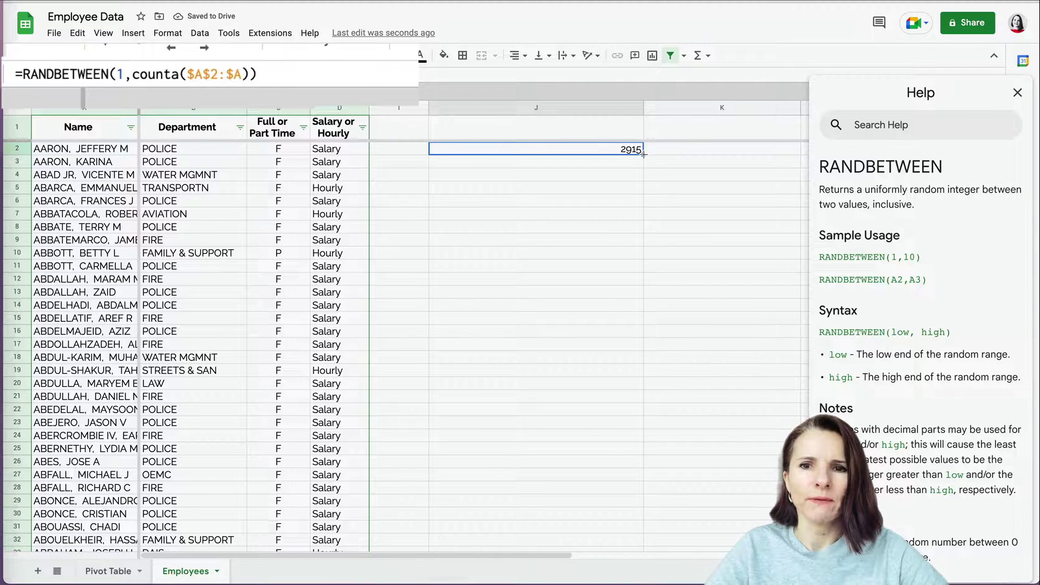
drag(643, 154, 644, 172)
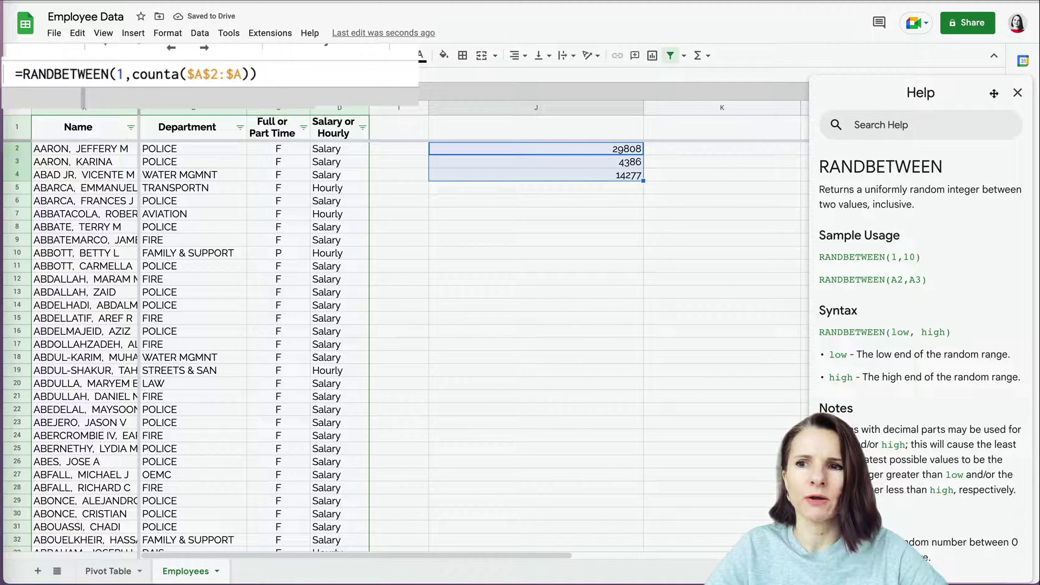
click(1017, 92)
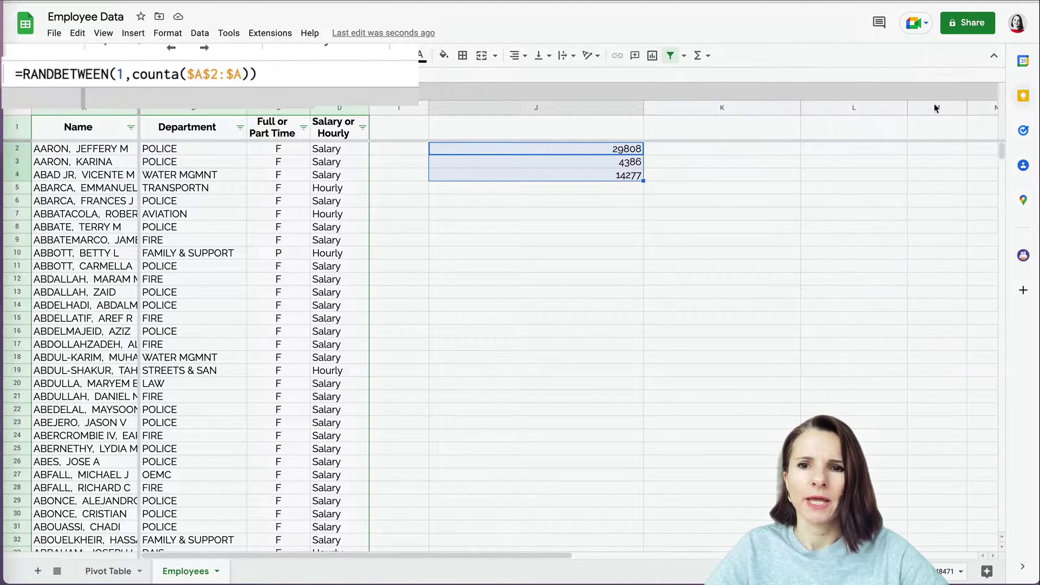
click(601, 153)
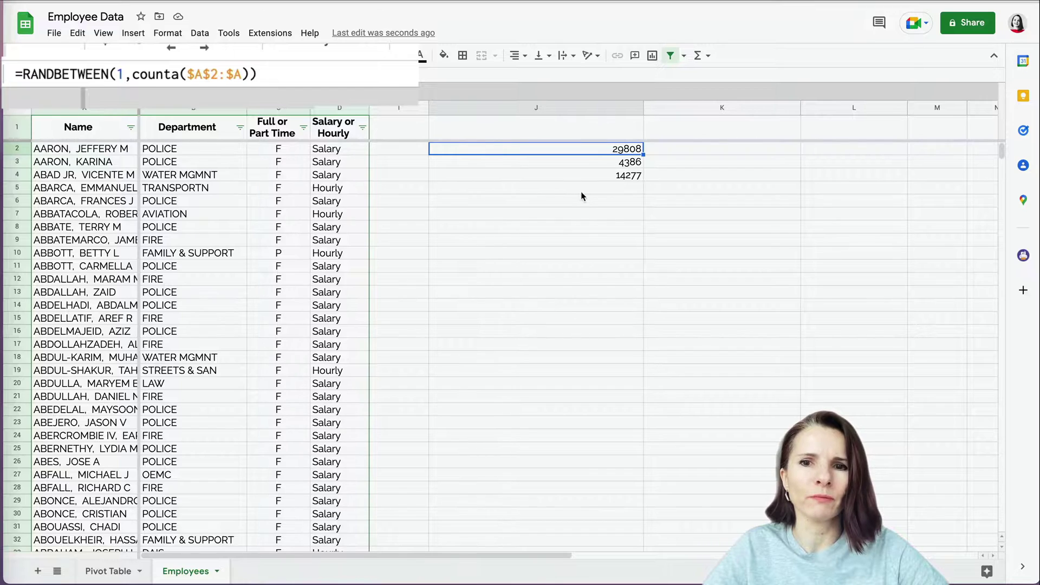
Label J1 with =FORMULATEXT(J2) and recommit J2 so the random numbers recalculate
click(616, 135)
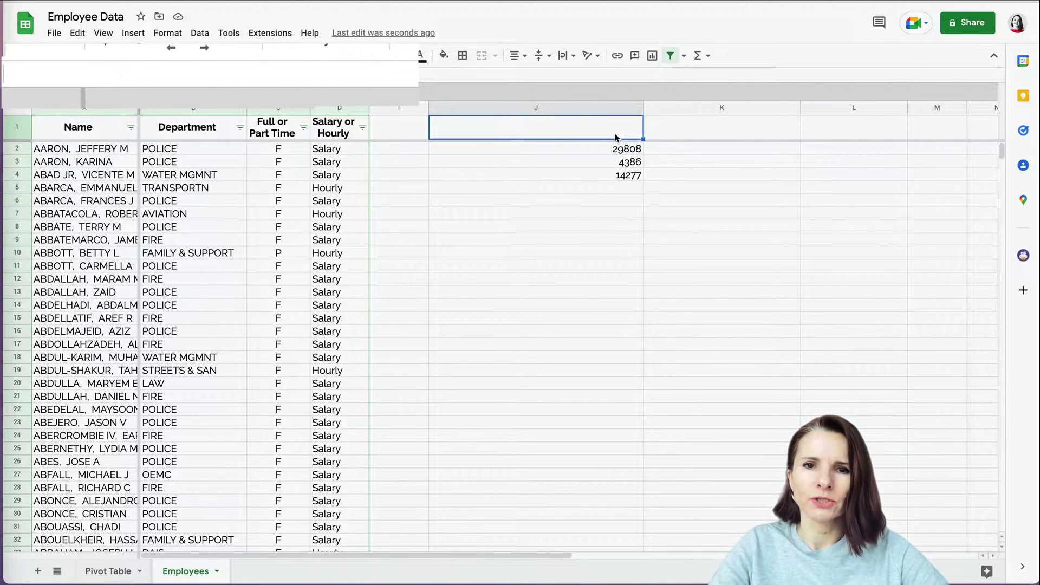
text(=form)
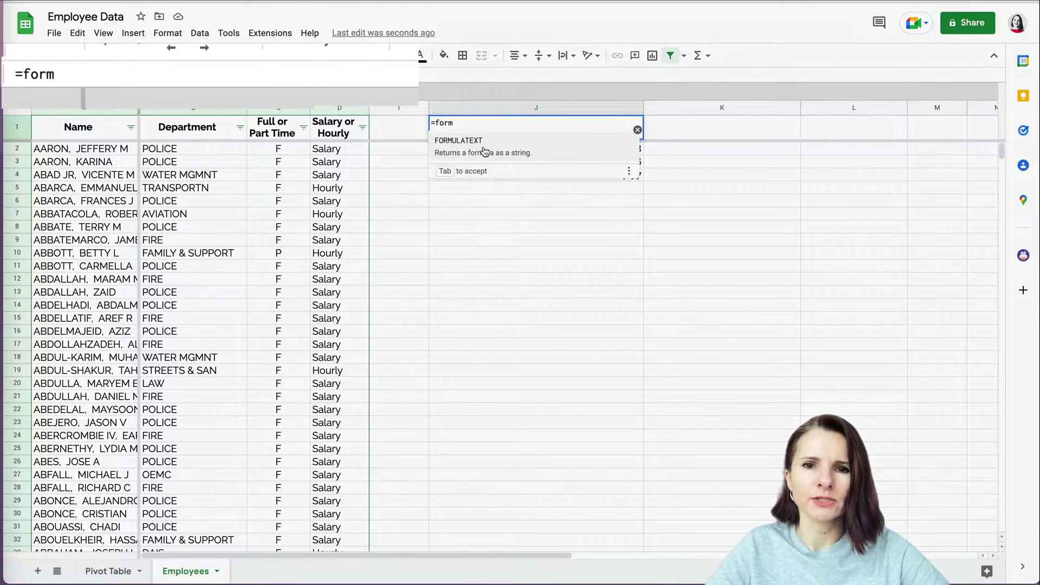
click(484, 152)
click(597, 151)
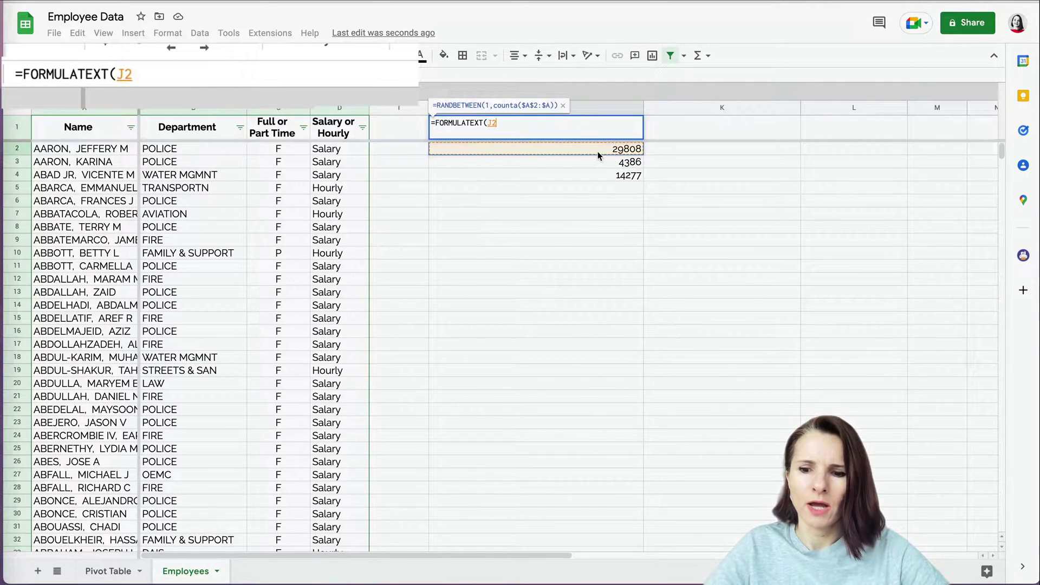
text())
key(Return)
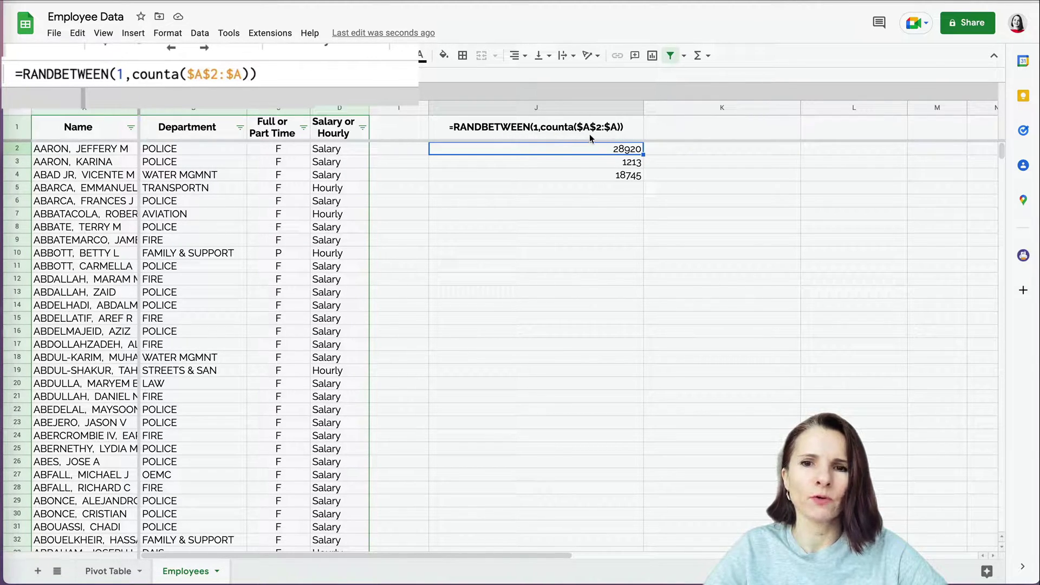
key(Return)
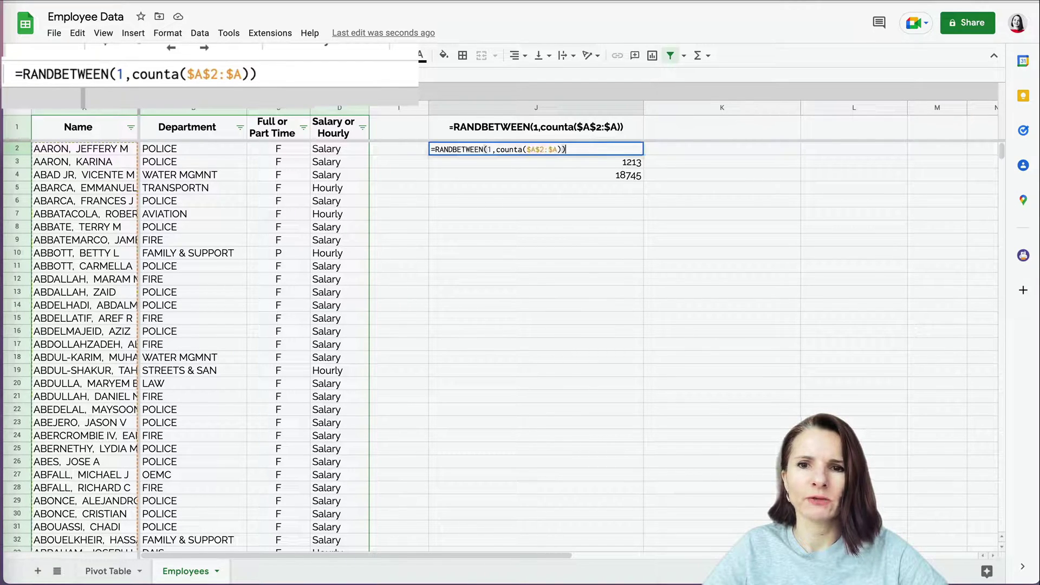
key(Return)
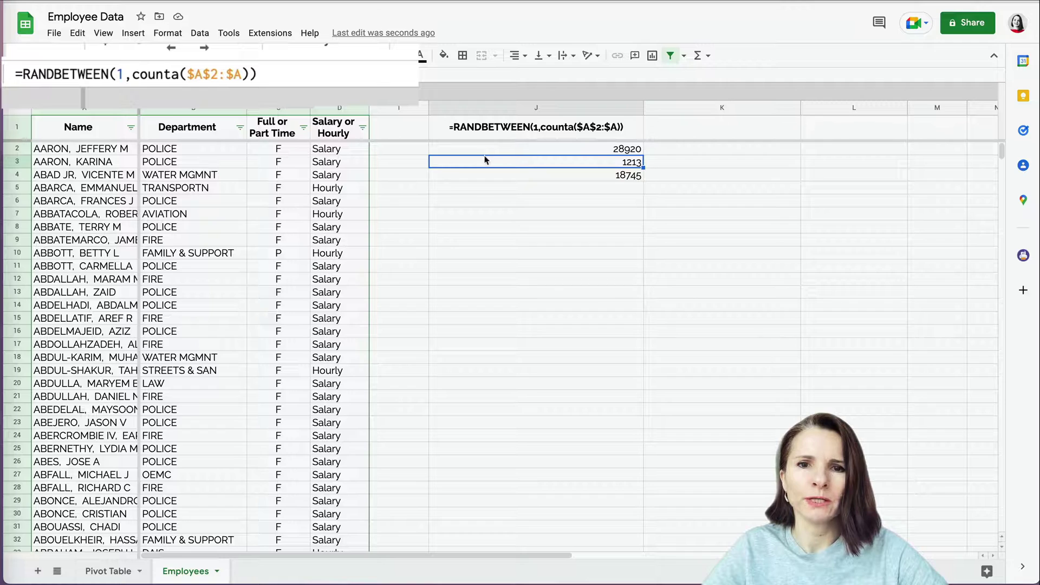
click(621, 151)
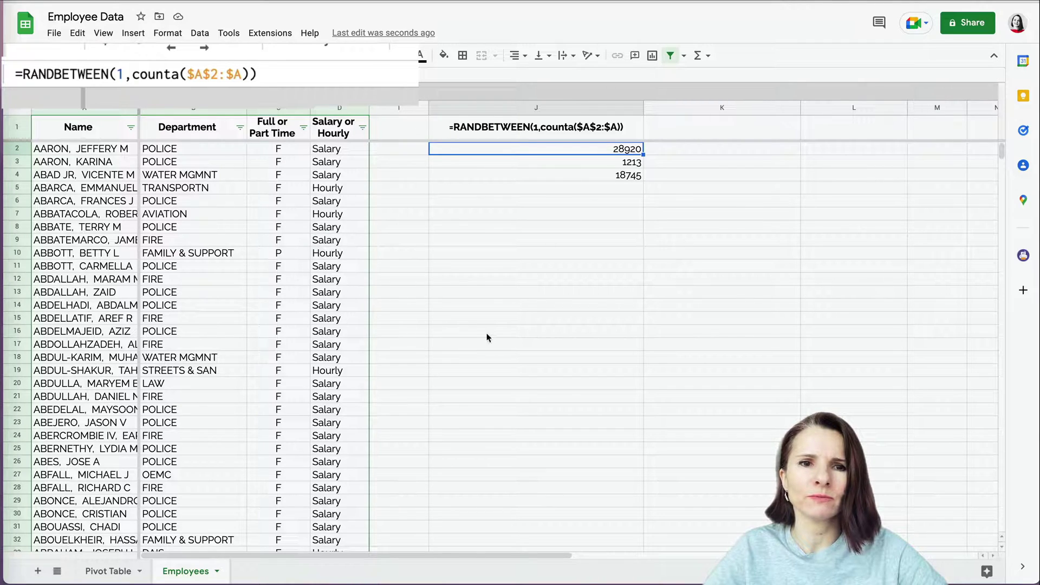
Clear and restore the name in A11 to force J2:J4 to recalculate
click(111, 266)
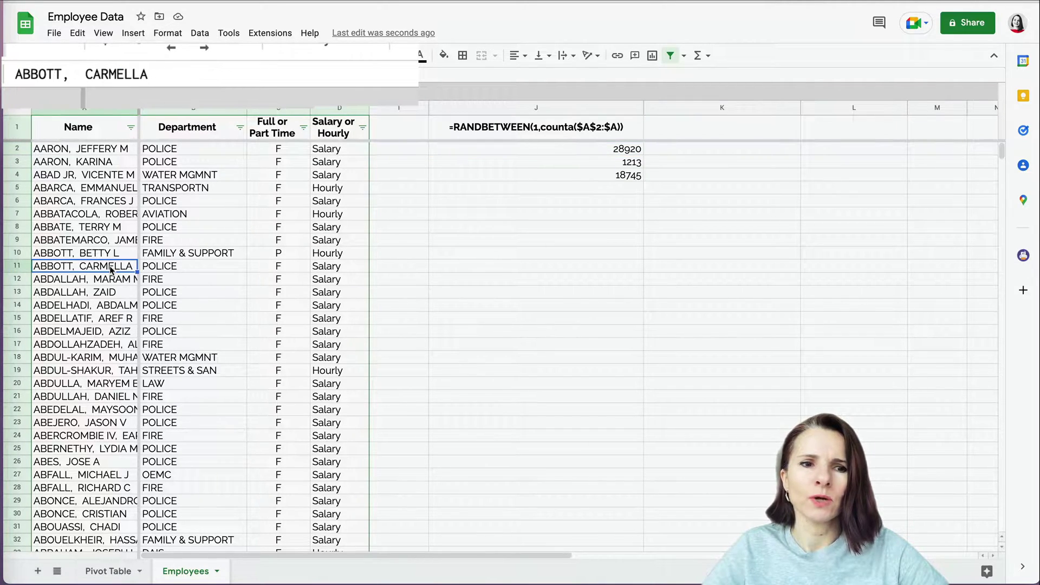
key(Delete)
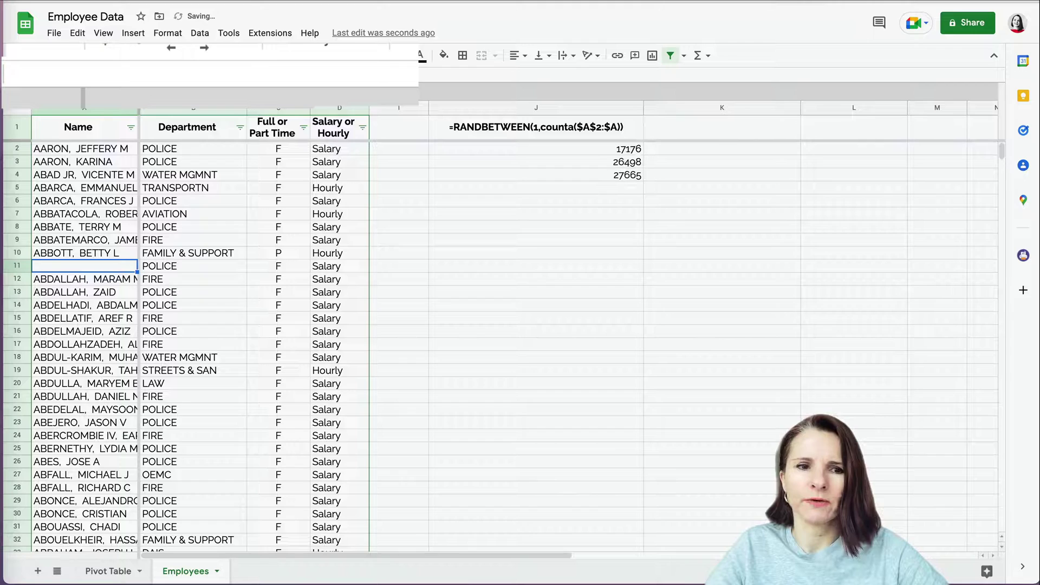
key(Return)
key(super+z)
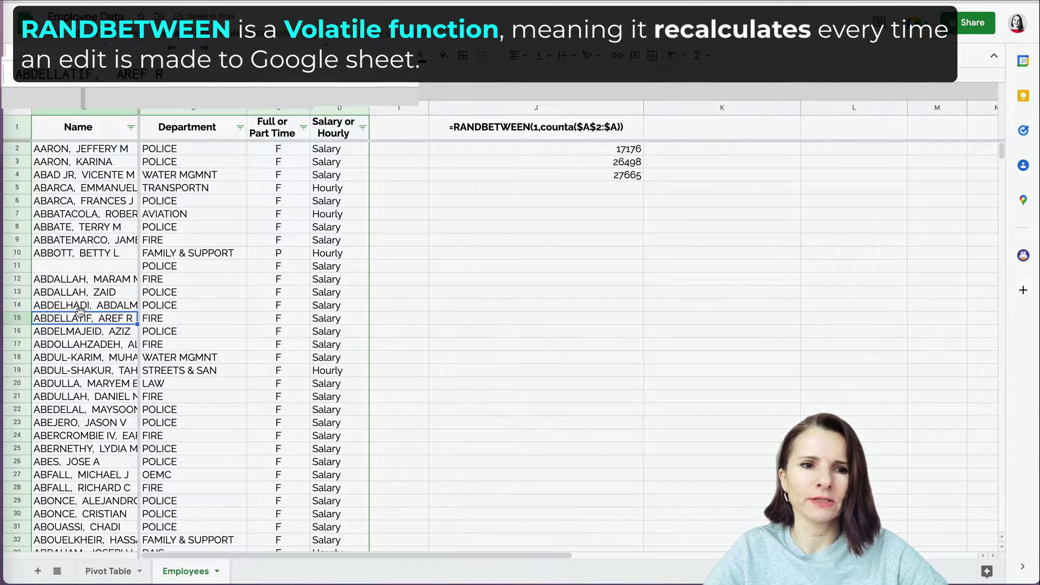
key(super+z)
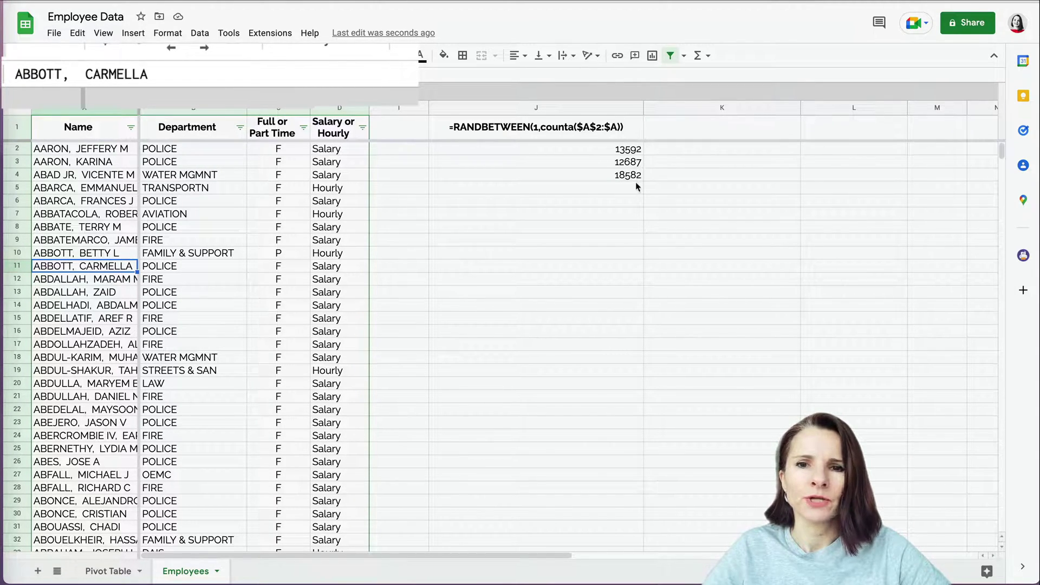
click(637, 155)
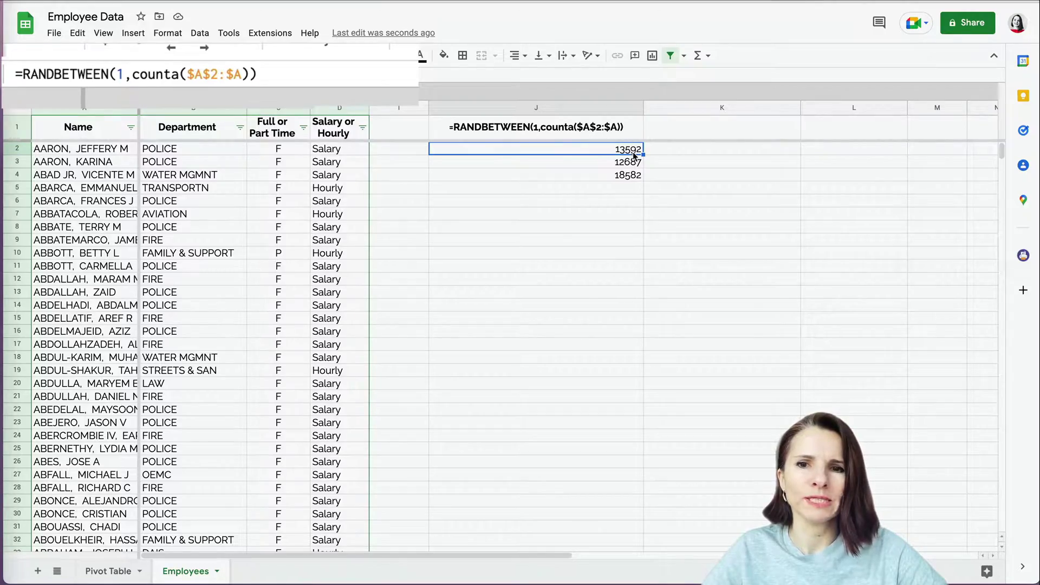
scroll(190, 365, down, 10)
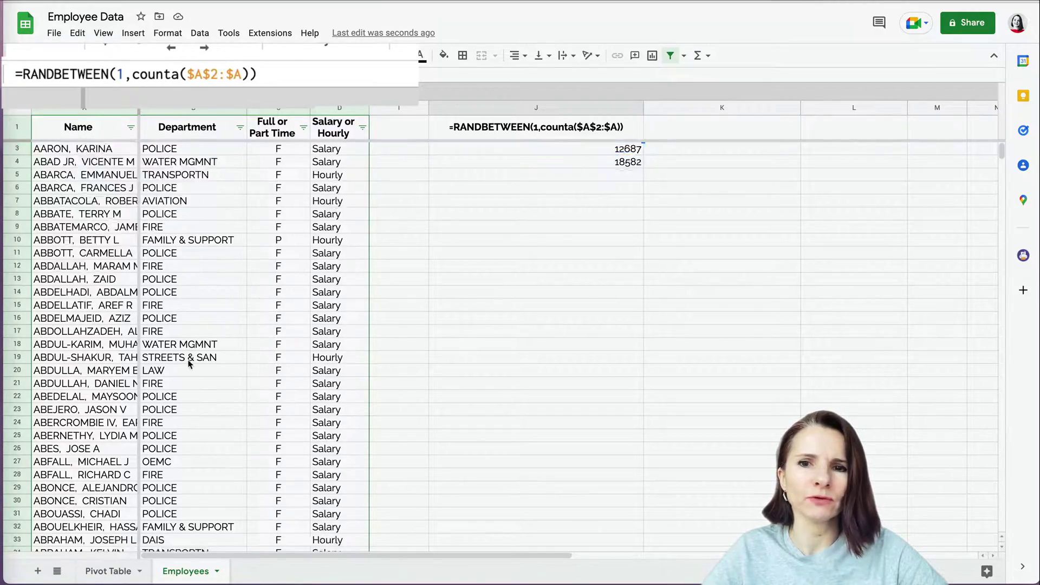
scroll(190, 364, up, 8)
scroll(190, 364, down, 10)
scroll(190, 364, up, 15)
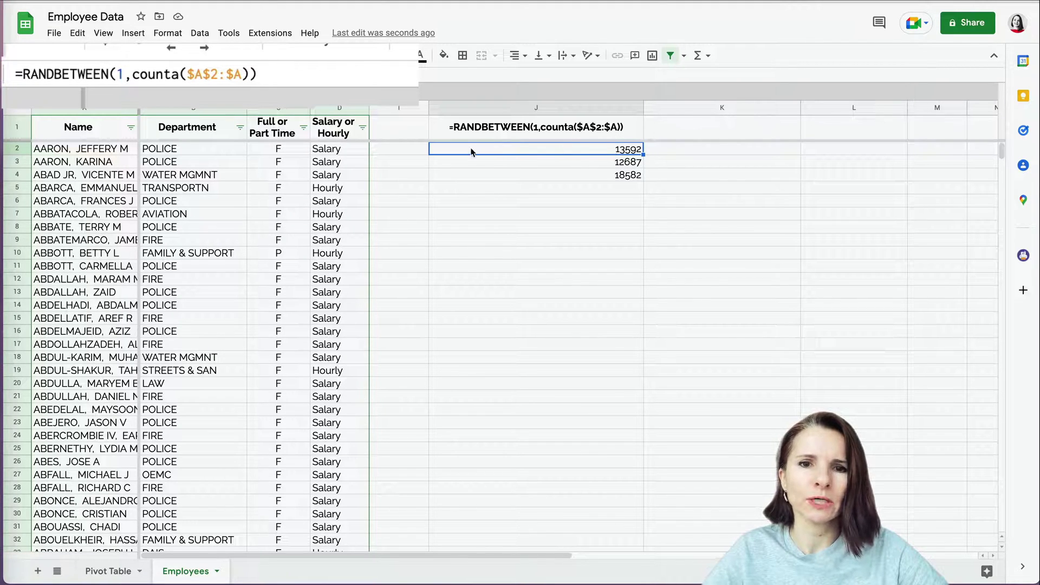
Change J2 to =index($A$2:$A,RANDBETWEEN(1,counta($A$2:$A))) so it returns a random name
click(456, 130)
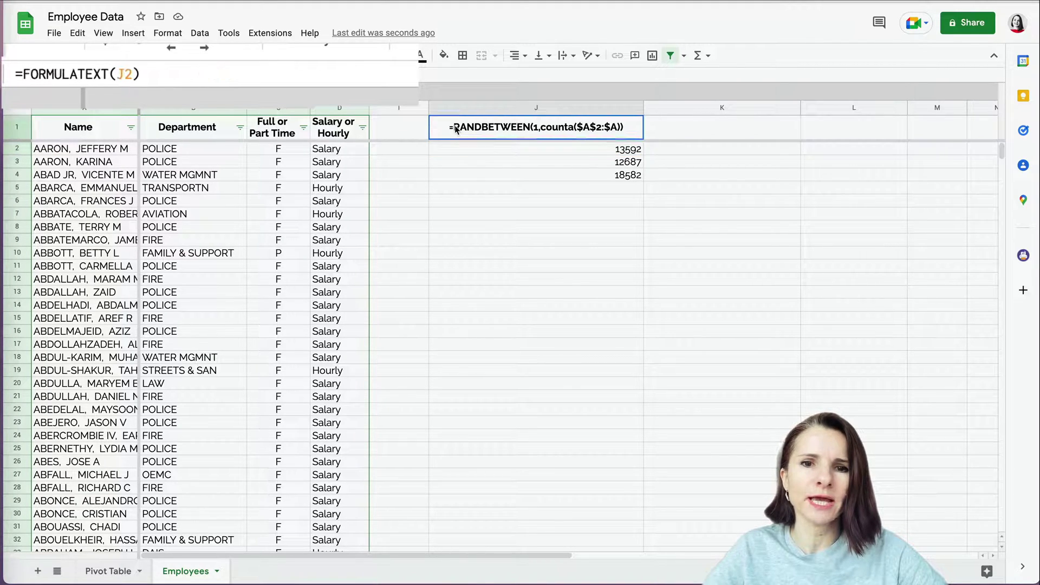
click(483, 148)
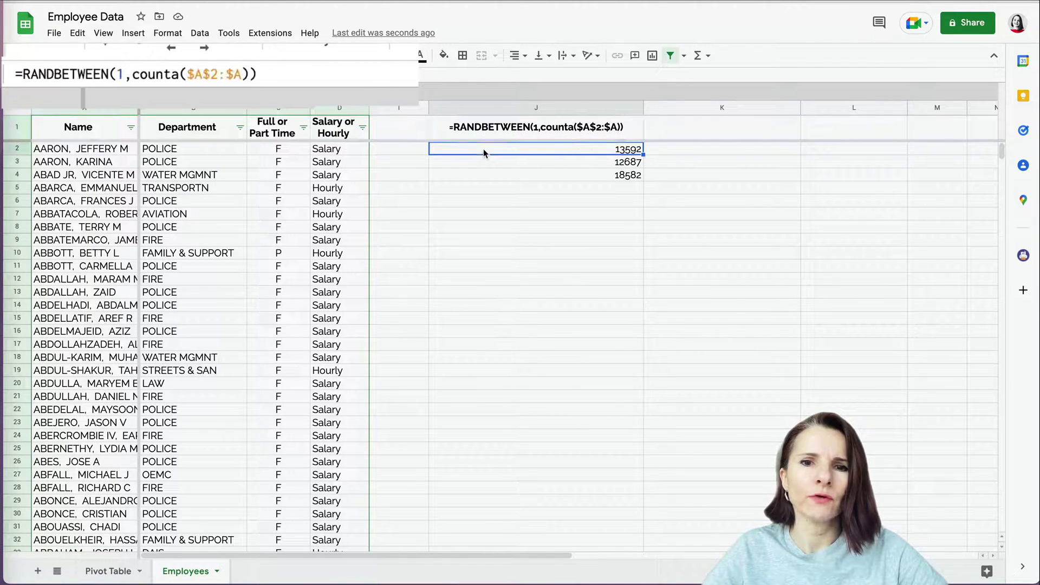
click(25, 74)
text(index()
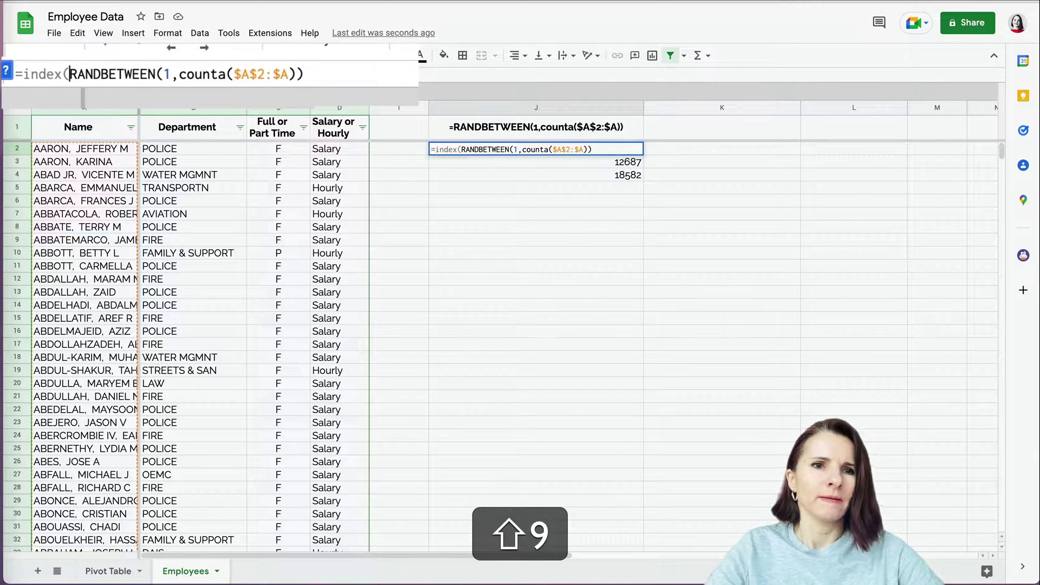
click(6, 70)
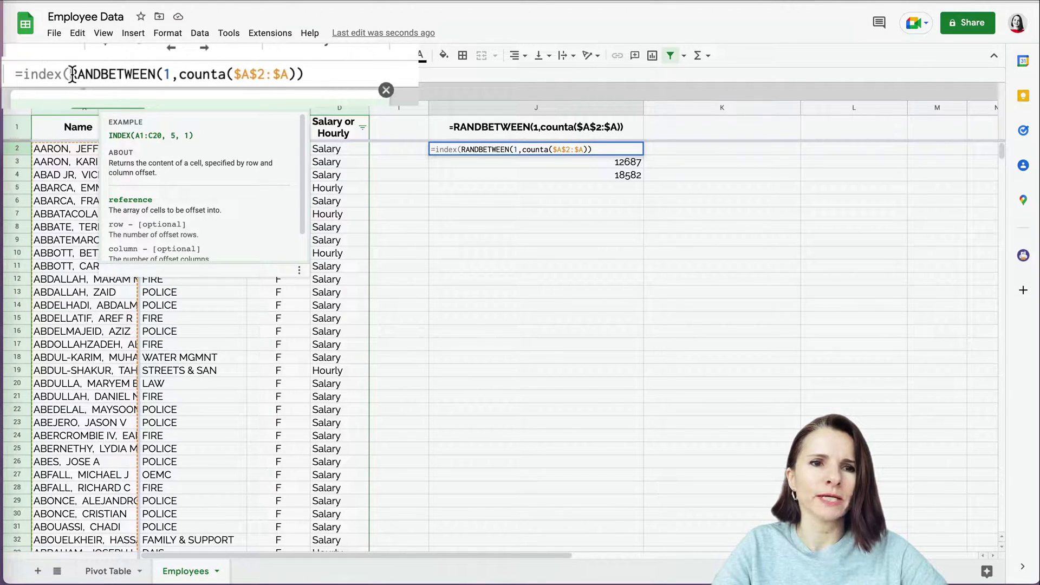
text(a)
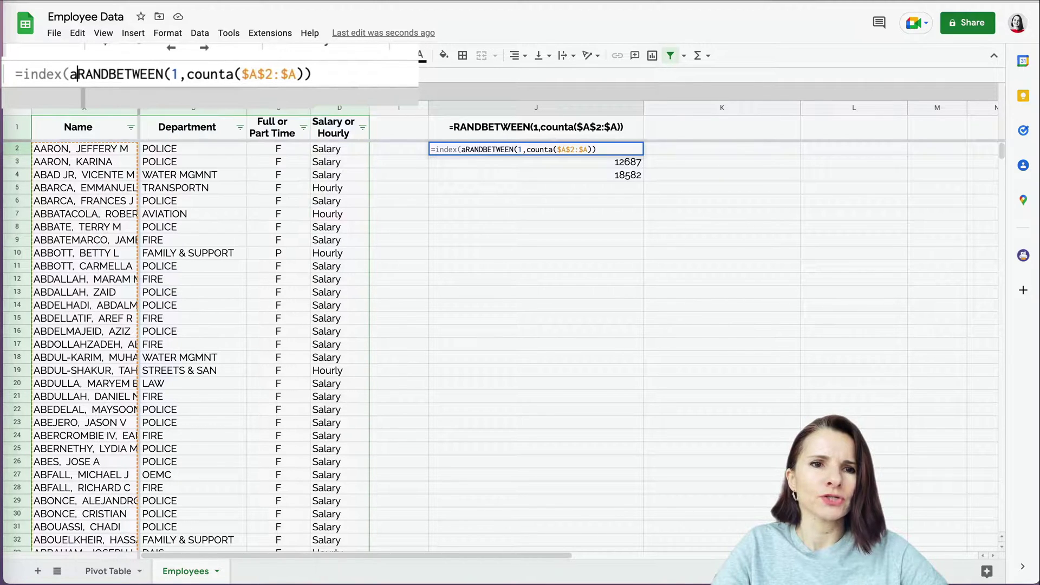
text(2:)
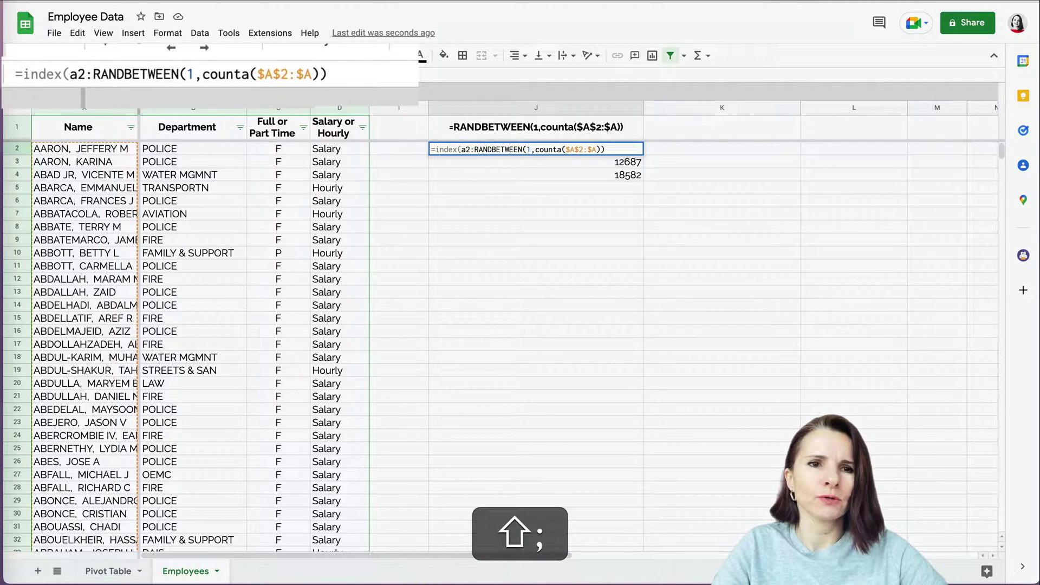
text(a,)
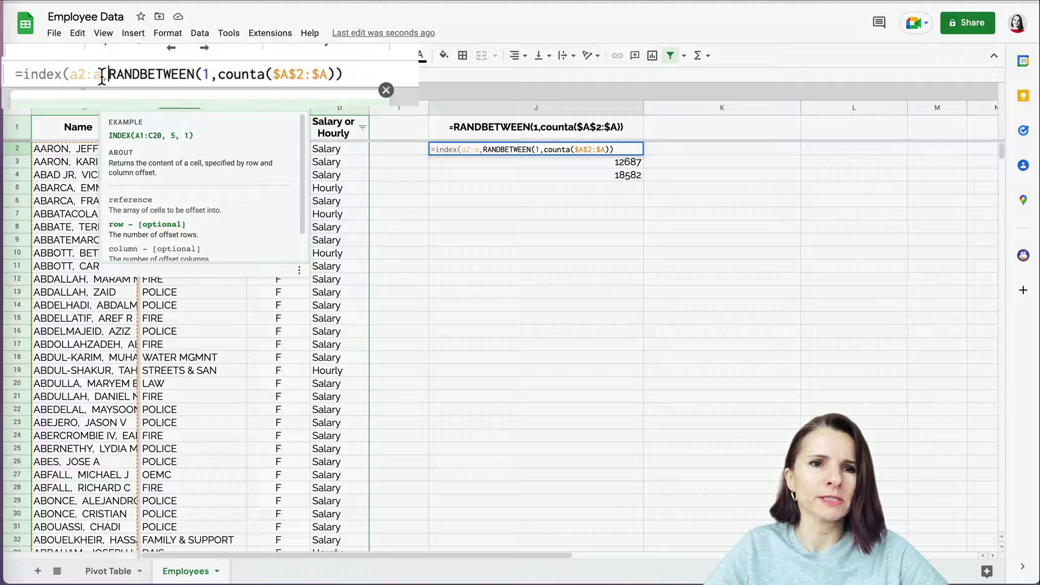
drag(102, 76, 70, 74)
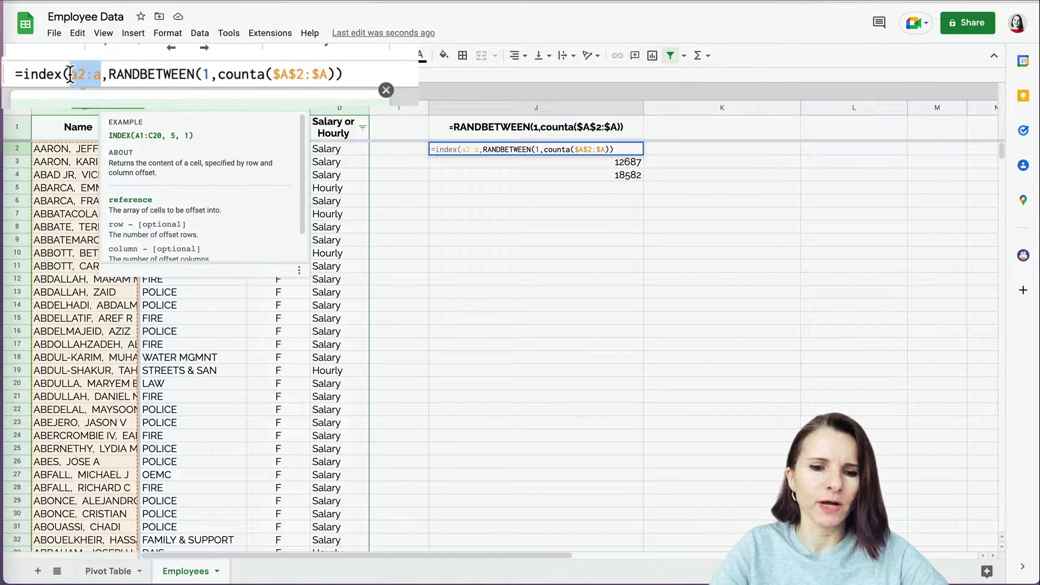
key(F4)
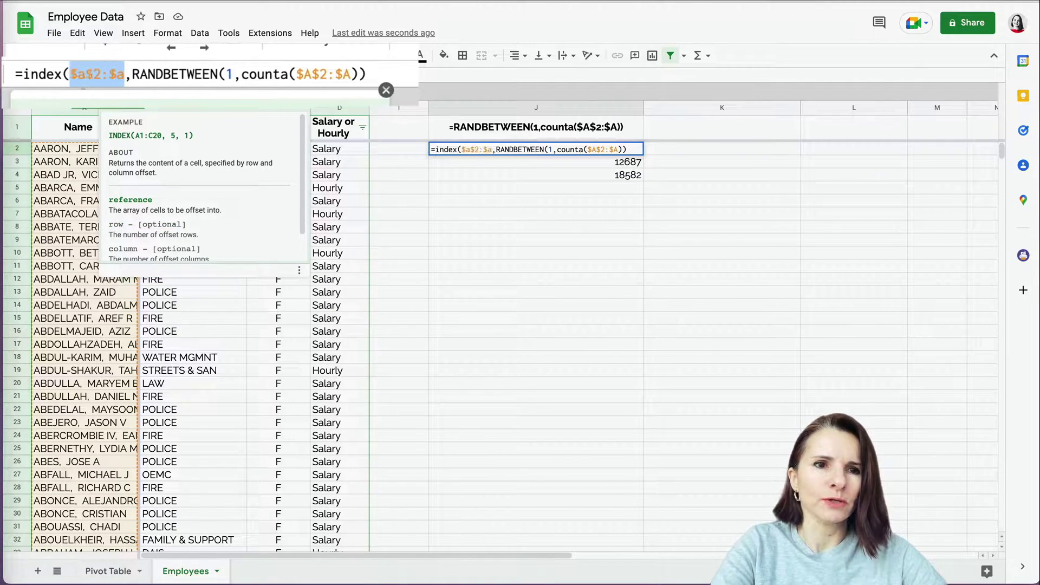
click(388, 74)
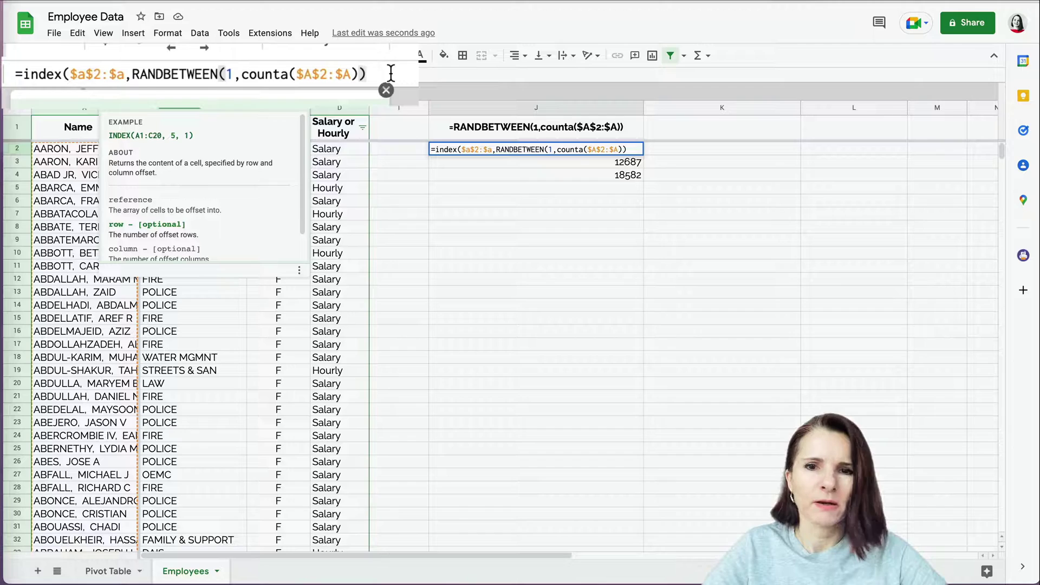
key(Return)
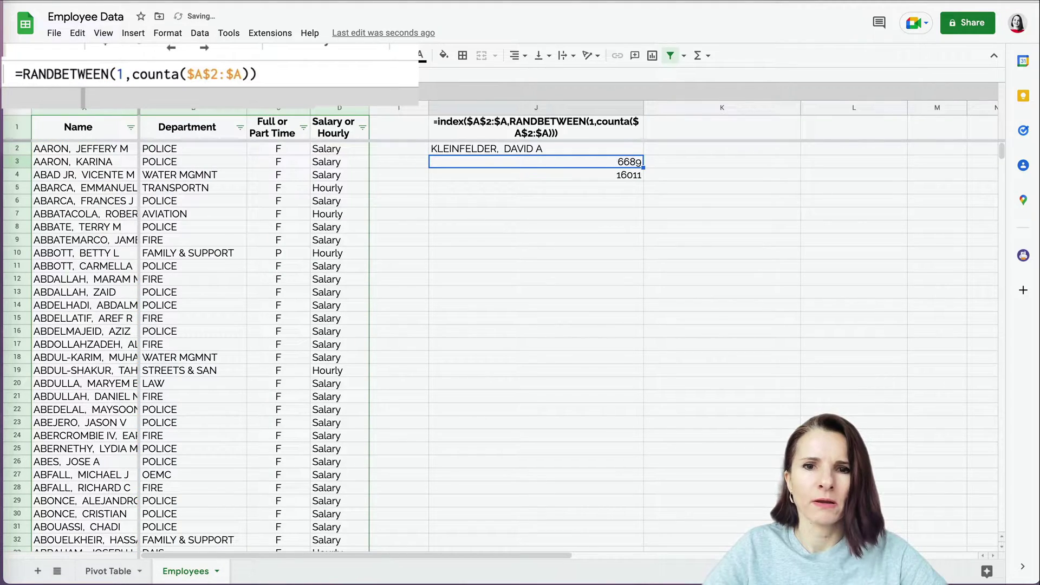
Fill the INDEX formula from J2 down to J4 for three random employee names
click(587, 151)
drag(643, 156, 643, 174)
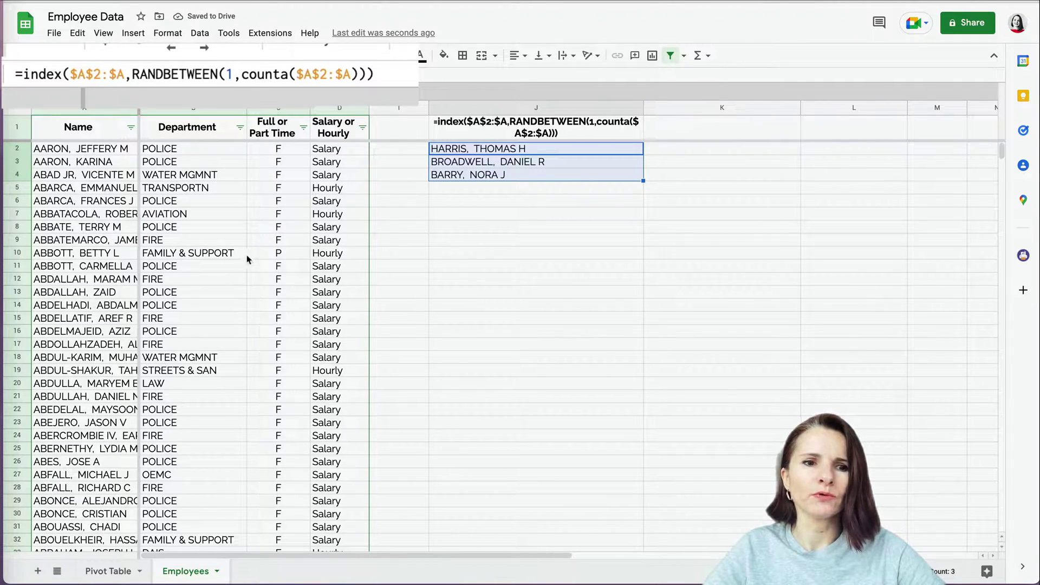
scroll(94, 431, down, 10)
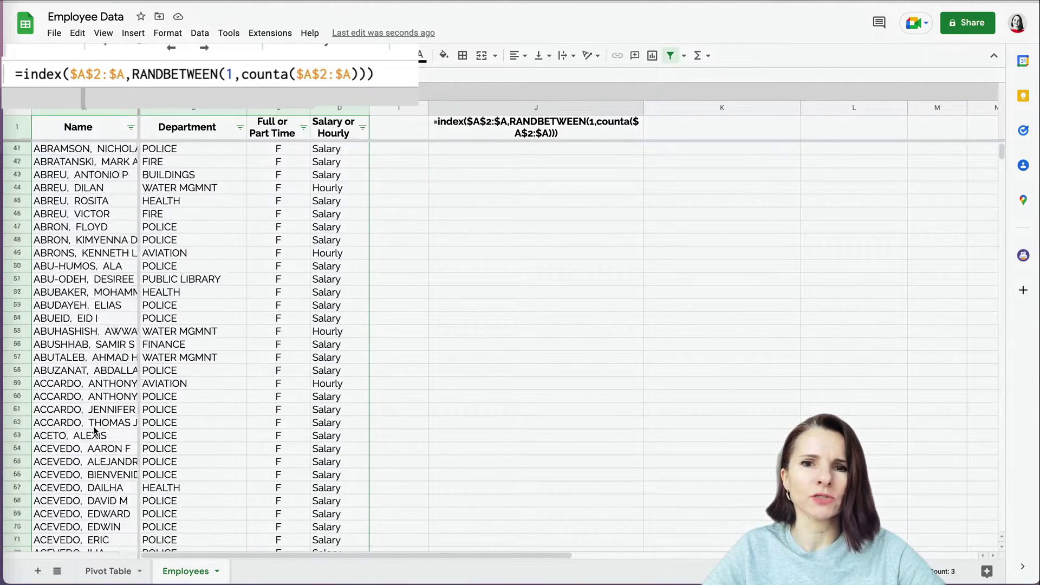
scroll(94, 430, up, 10)
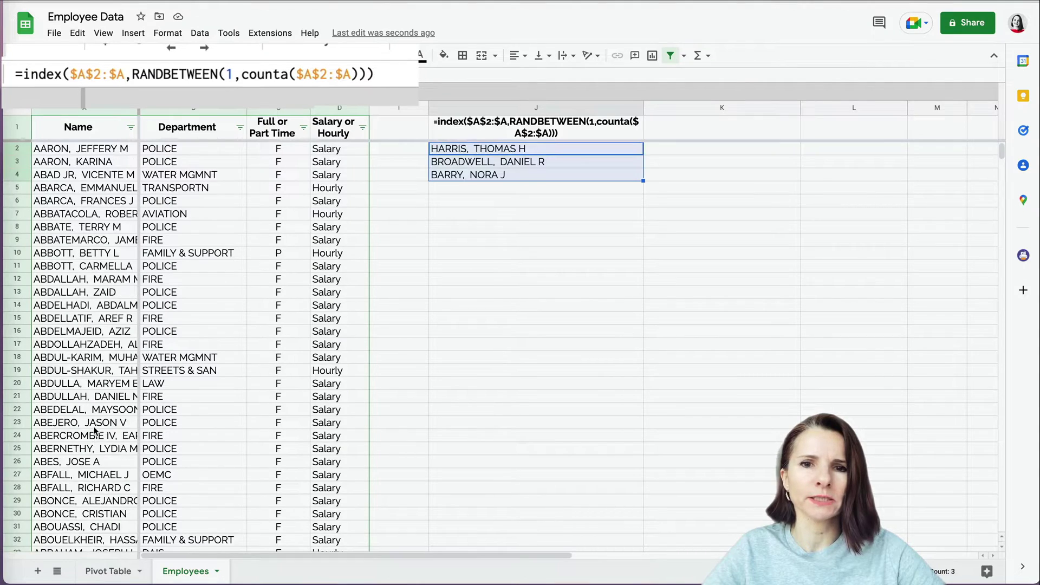
click(553, 150)
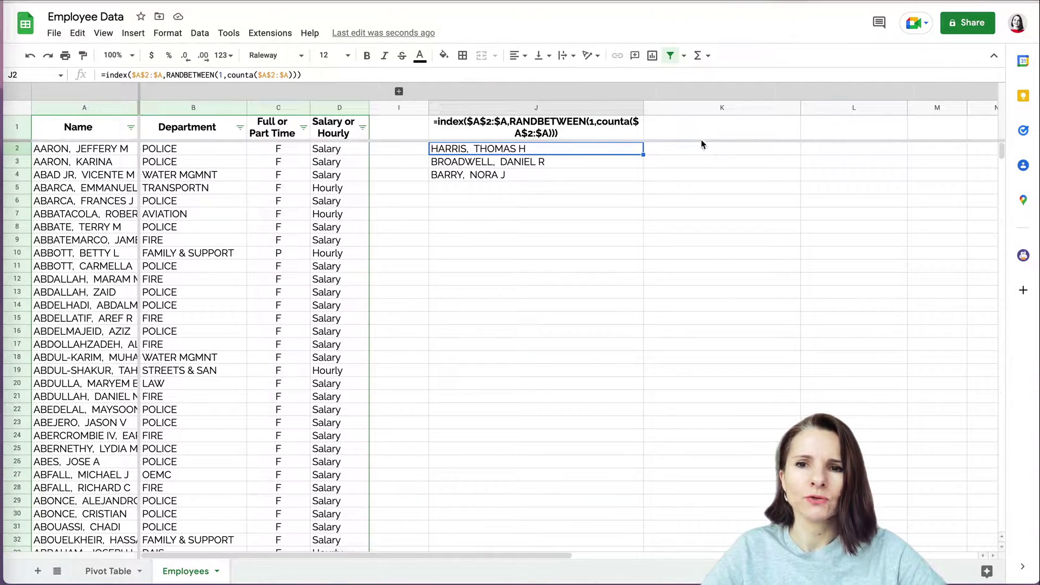
Link K1:M1 to headers B1:D1: Department, Full or Part Time, Salary or Hourly
click(707, 136)
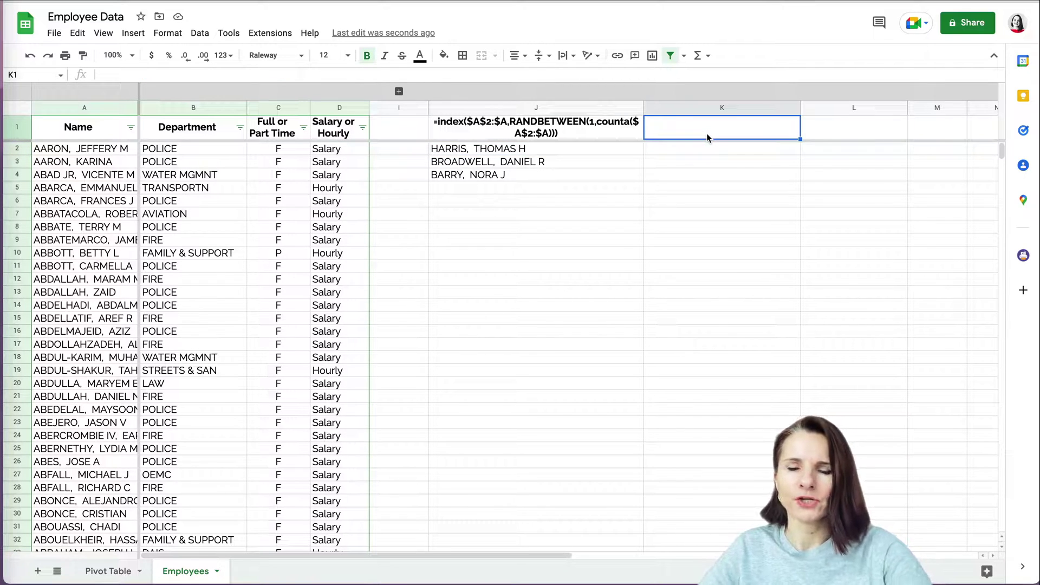
text(=)
click(207, 132)
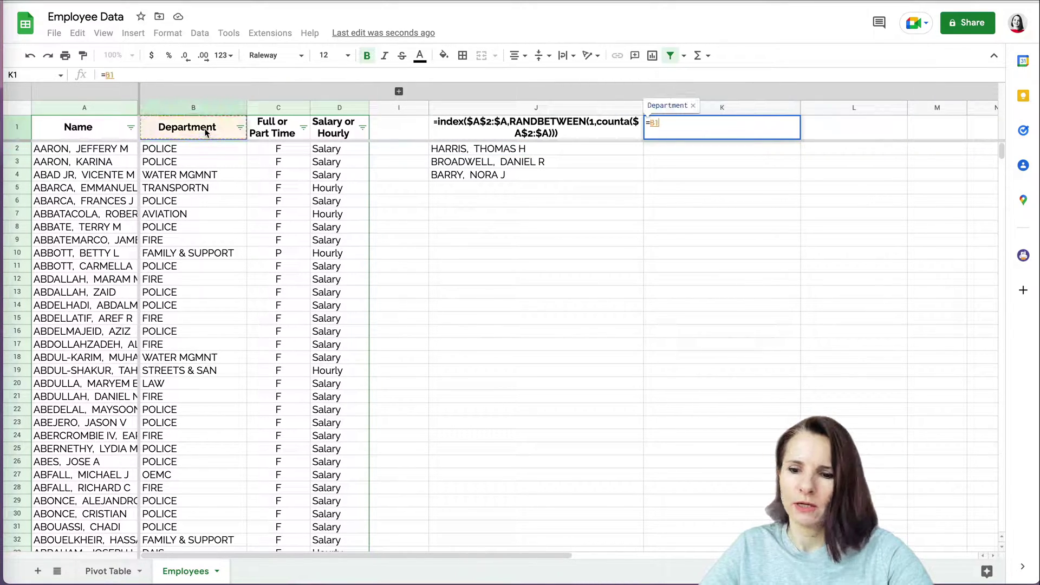
key(Return)
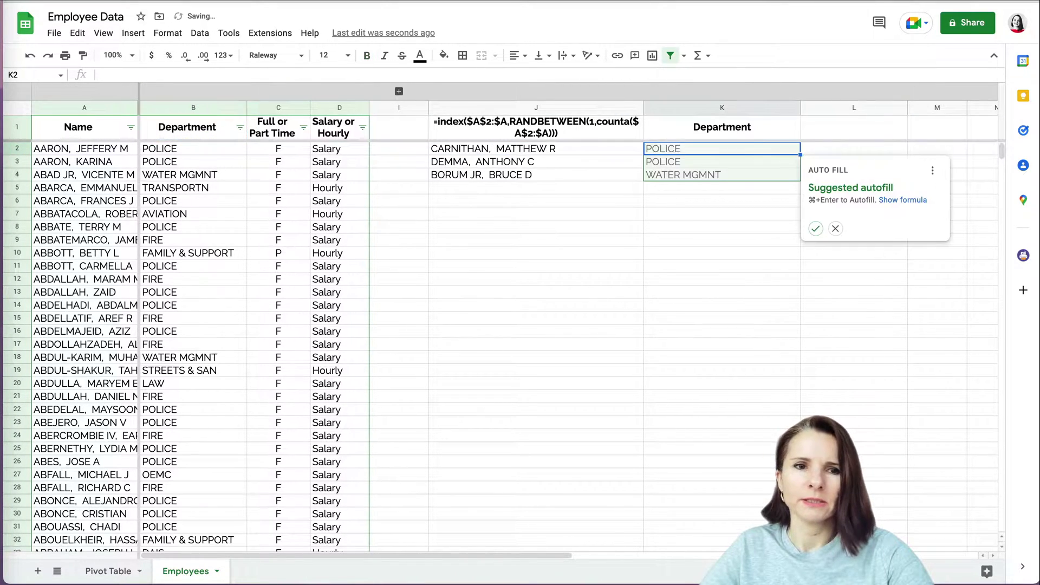
click(726, 129)
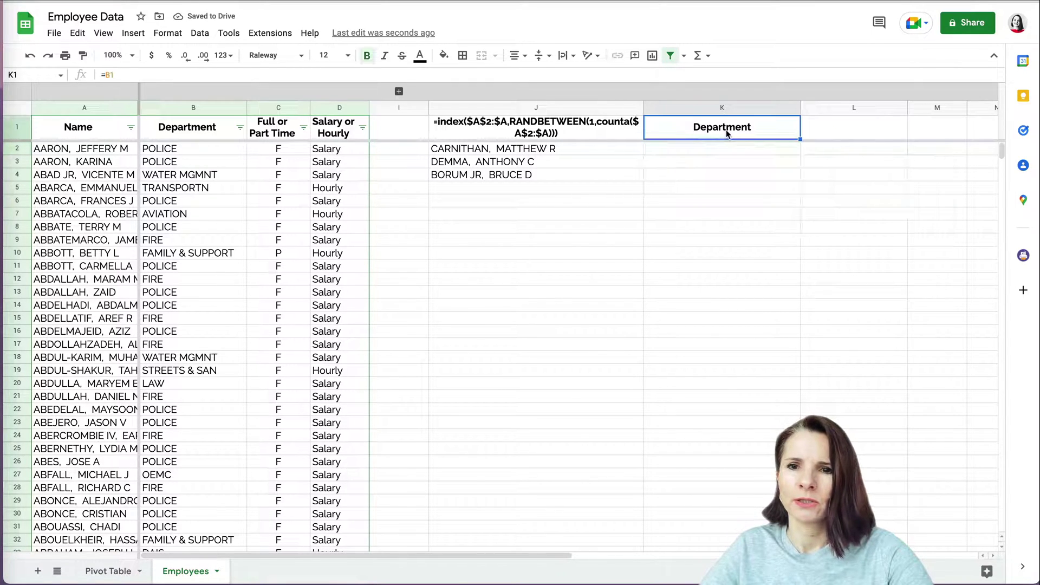
drag(802, 139, 945, 142)
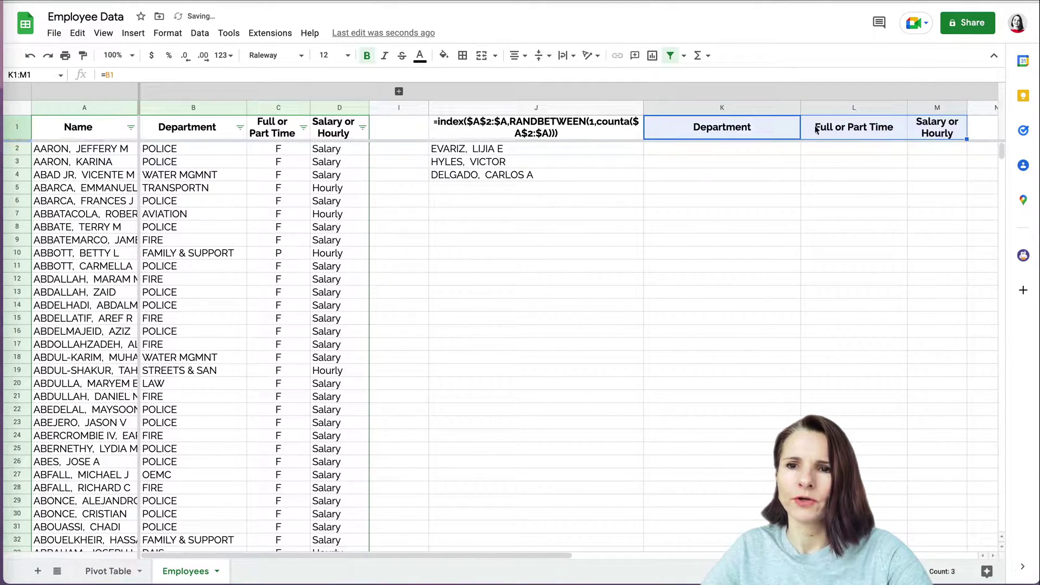
click(752, 152)
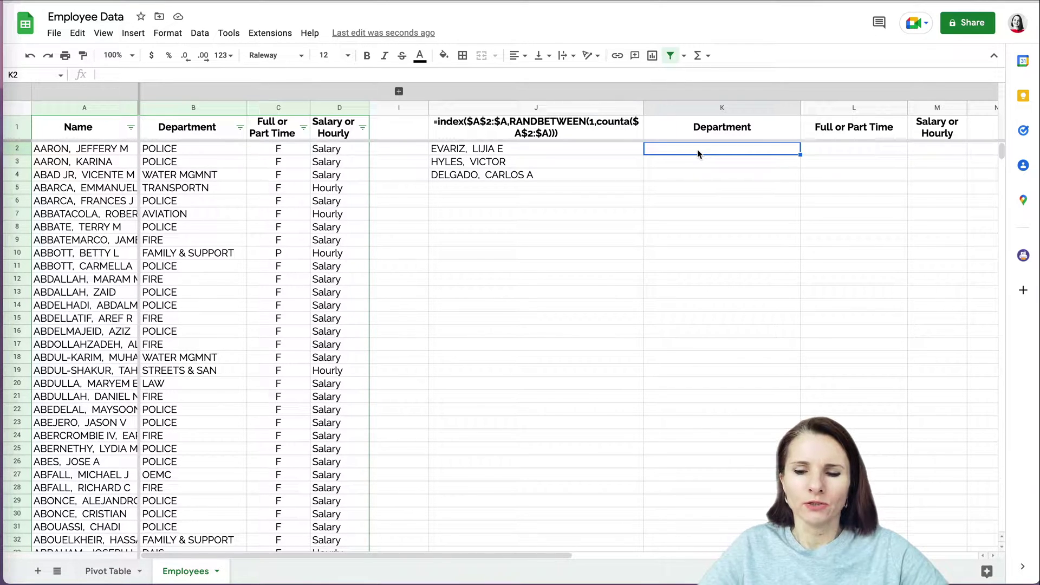
Enter =VLOOKUP($J2,$A:$D,2,false) in K2, returning the department STREETS & SAN
text(=v1)
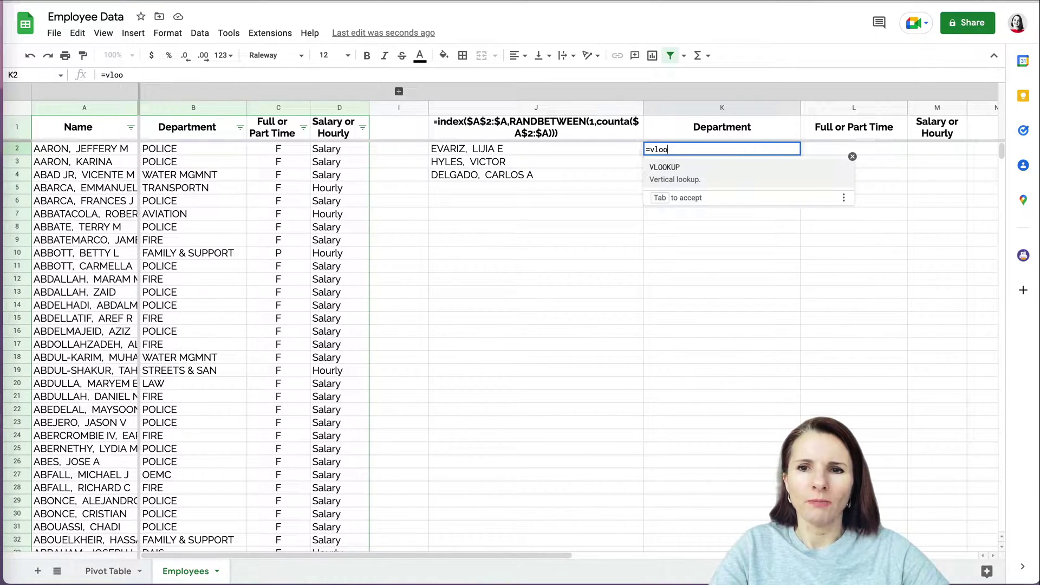
text(ook)
key(Tab)
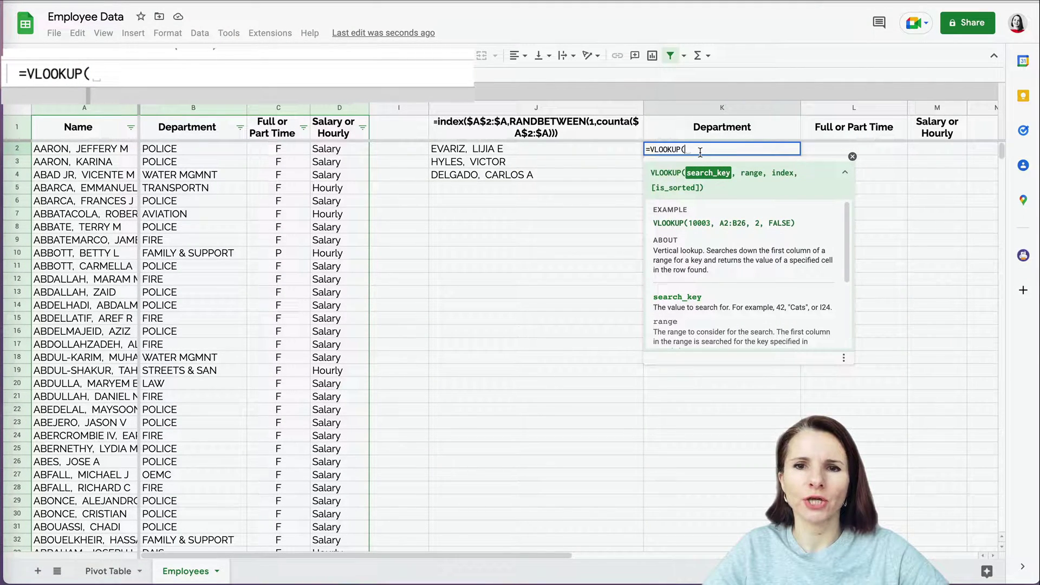
click(494, 151)
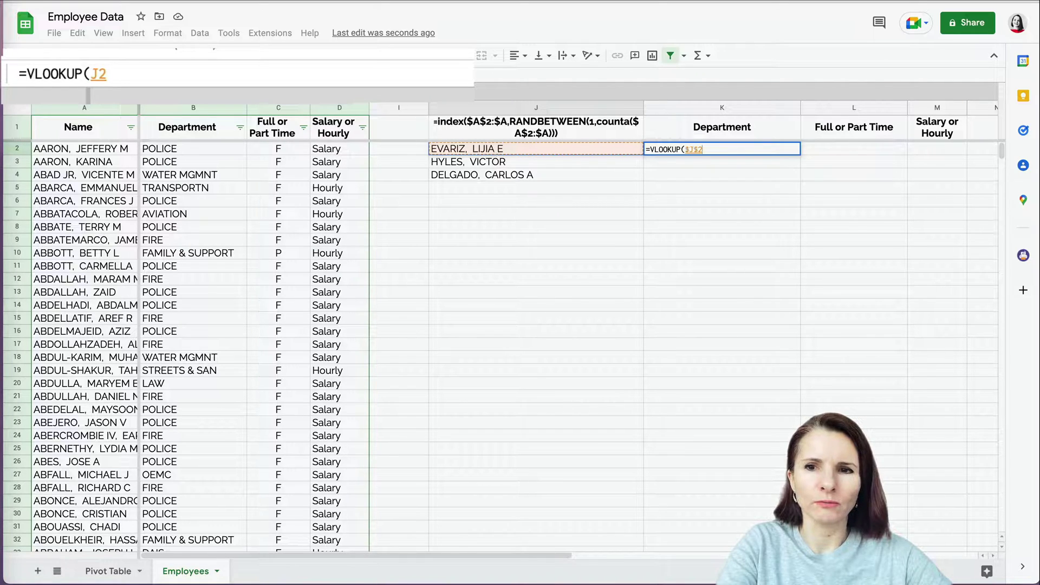
key(F4)
key(F4)
key(F4)
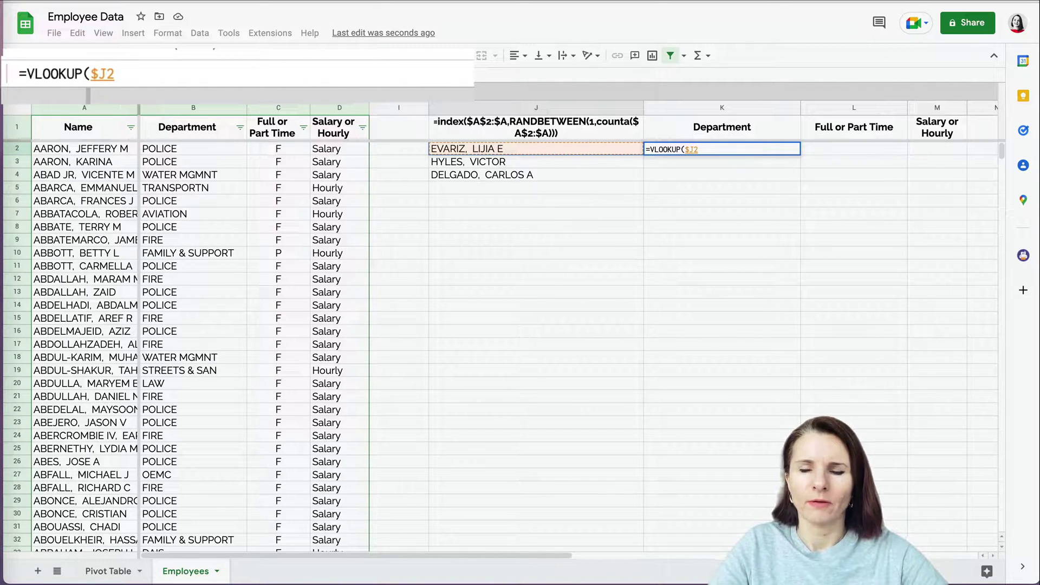
text(,)
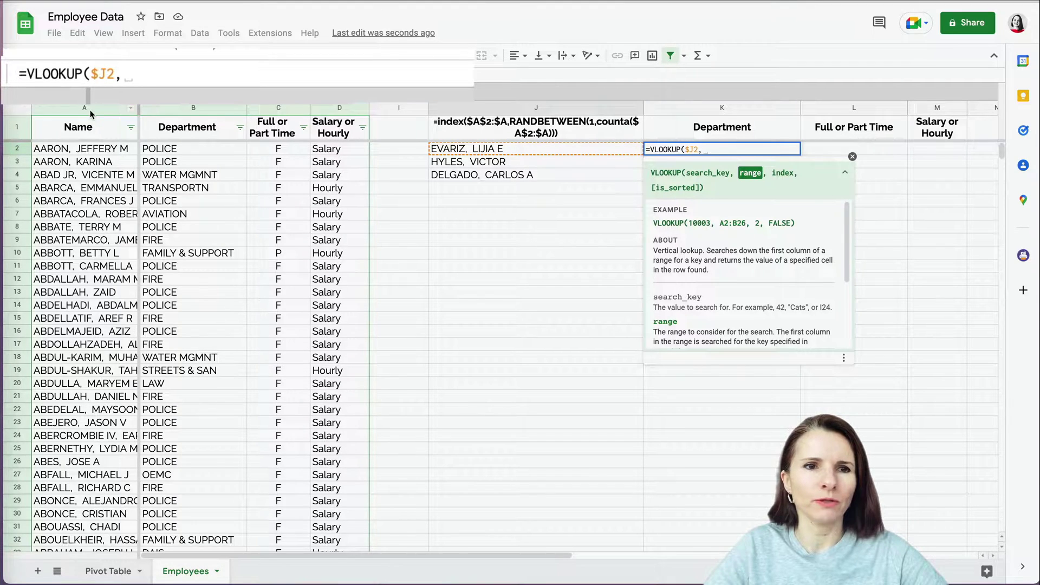
drag(84, 107, 332, 118)
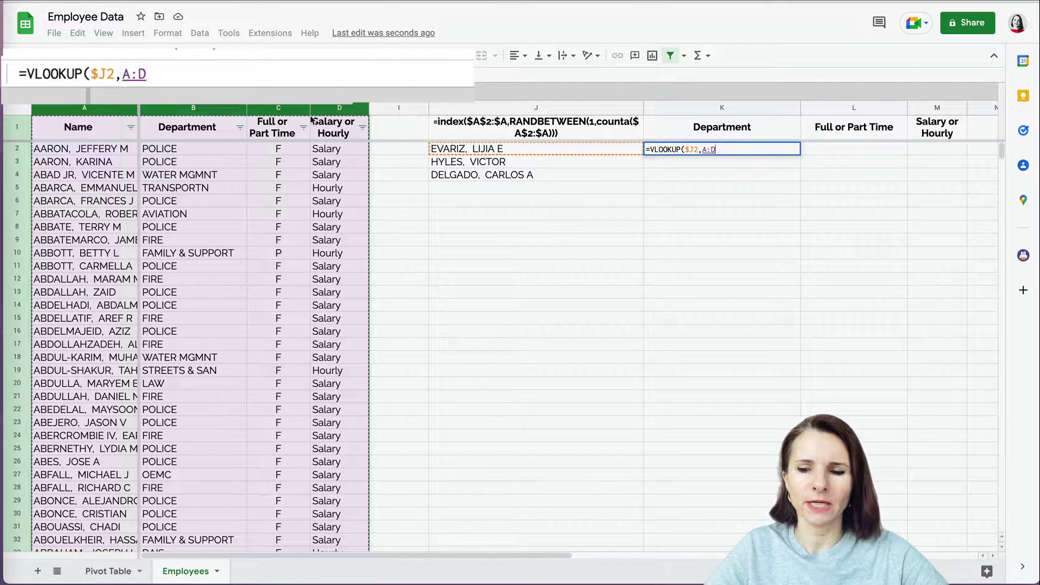
key(F4)
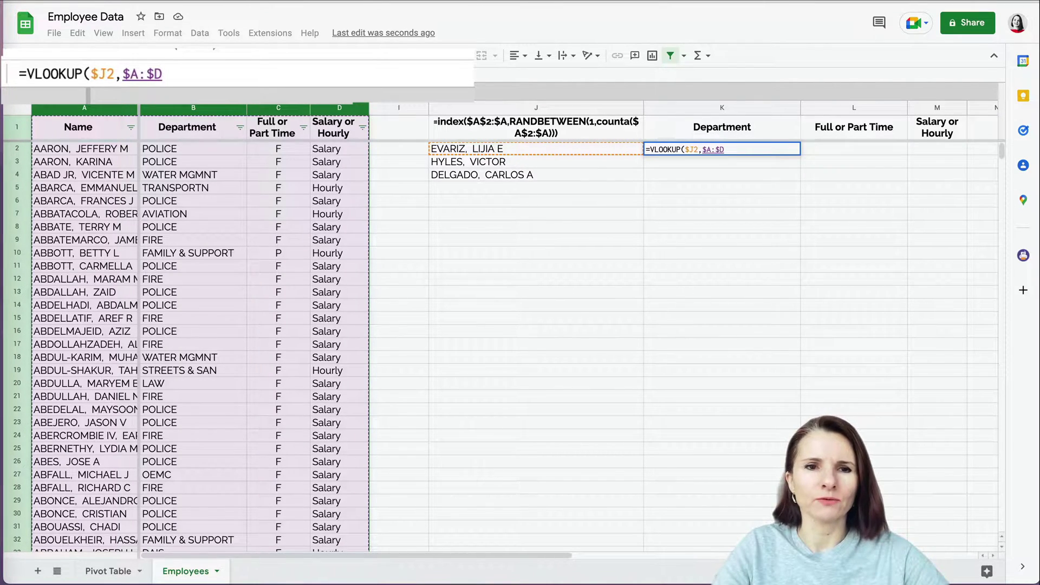
text(,)
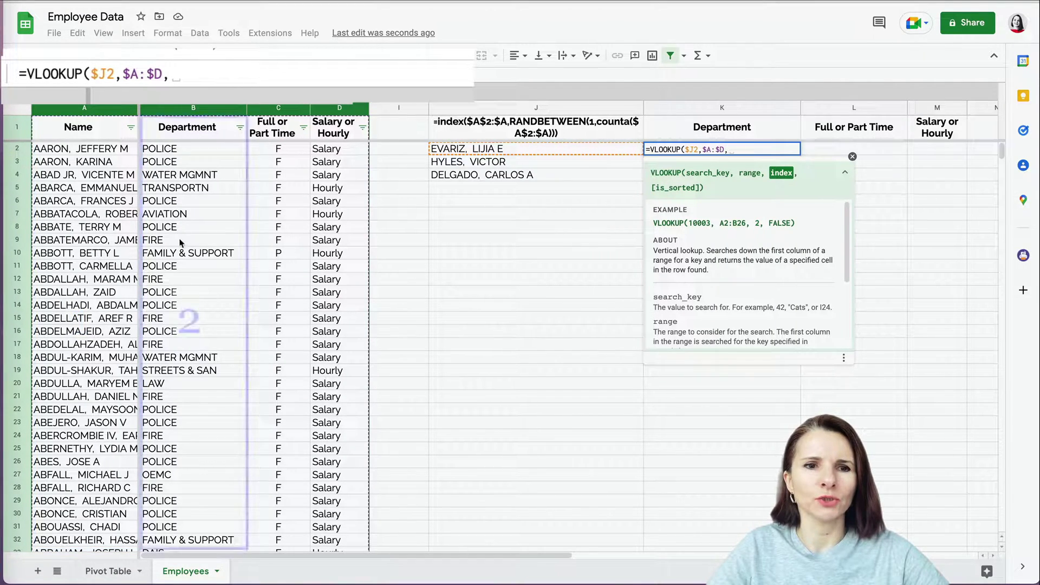
text(2,fals)
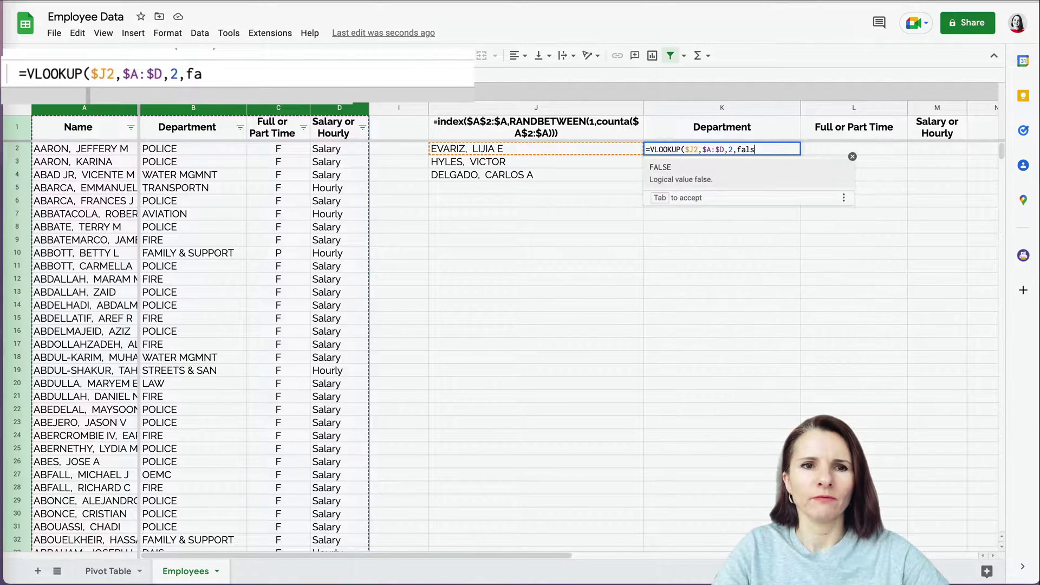
text(e))
key(Return)
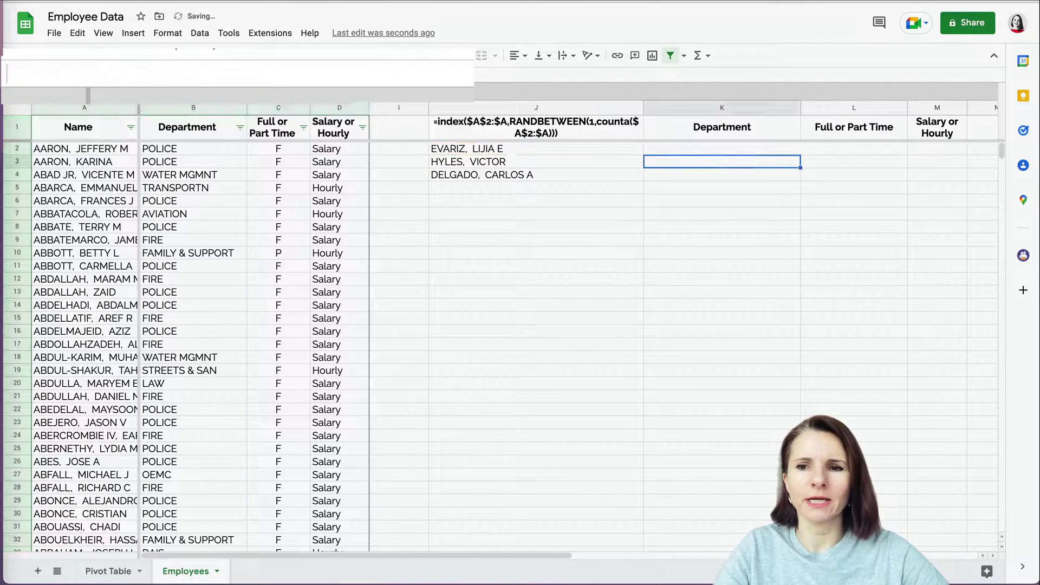
Copy K2's VLOOKUP across to L2 and M2, and change L2's column index to 3
click(778, 151)
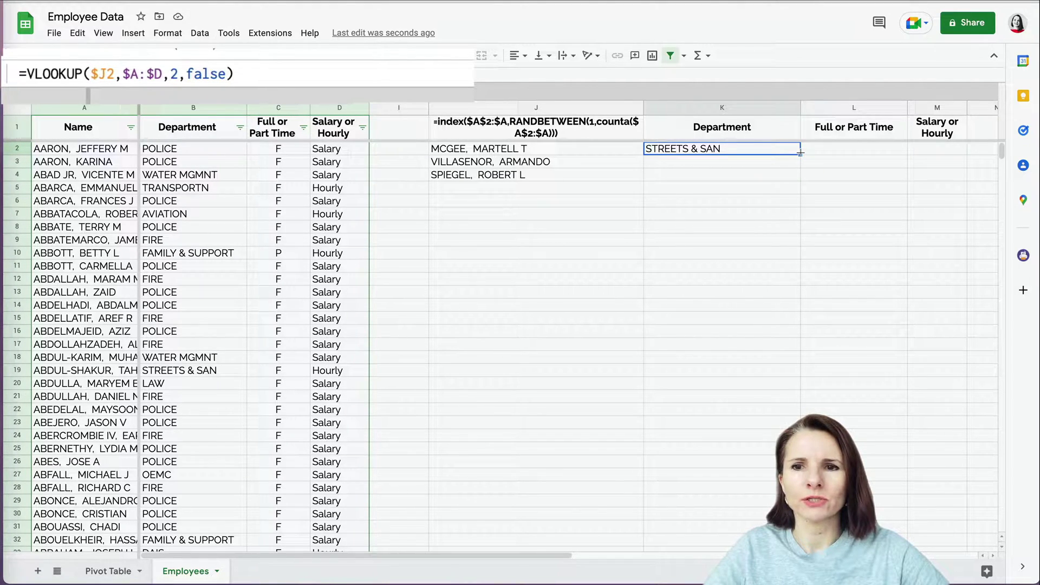
drag(924, 154, 937, 153)
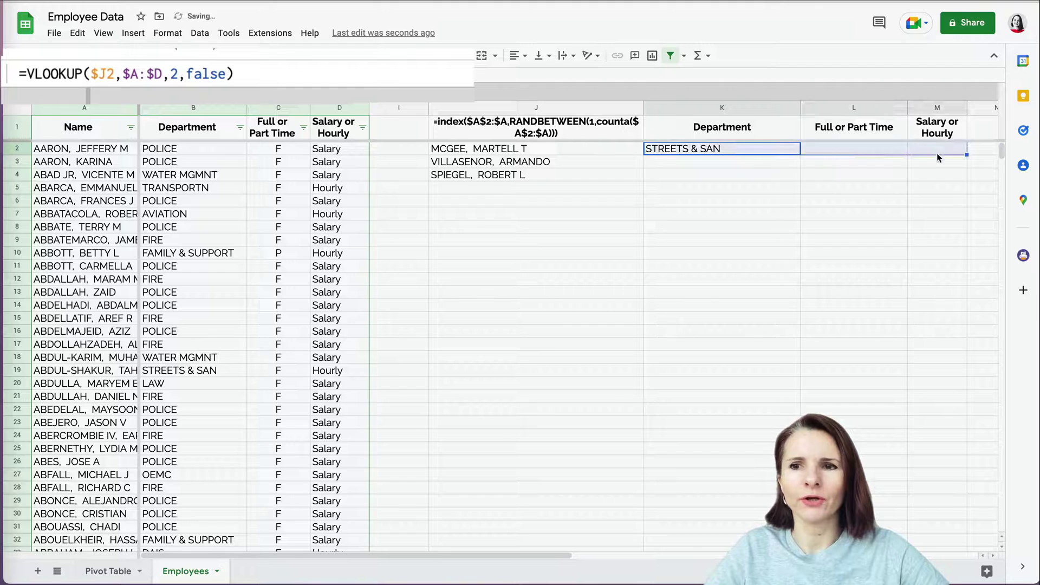
click(875, 148)
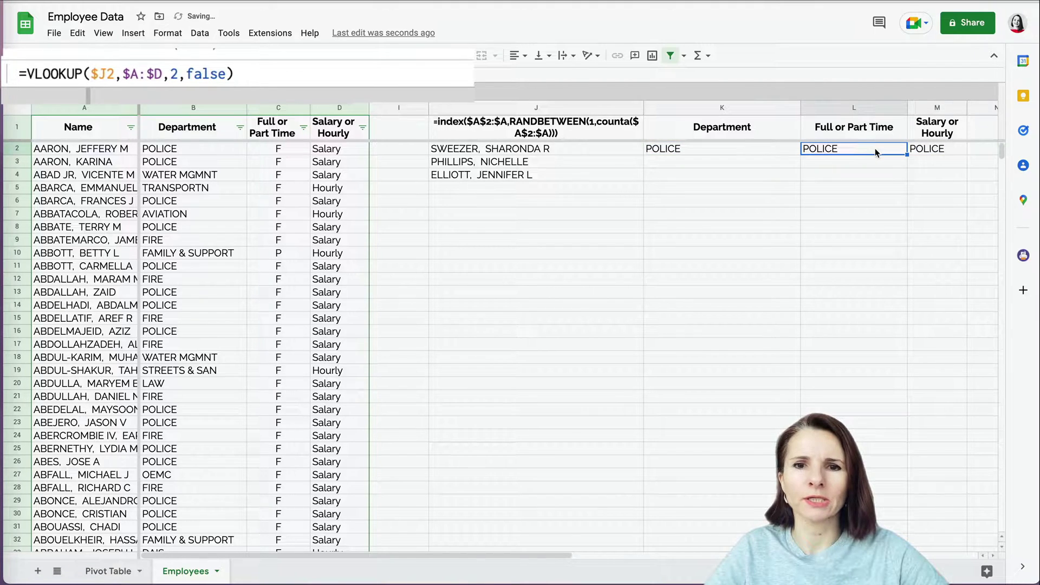
click(177, 74)
double_click(176, 74)
text(3)
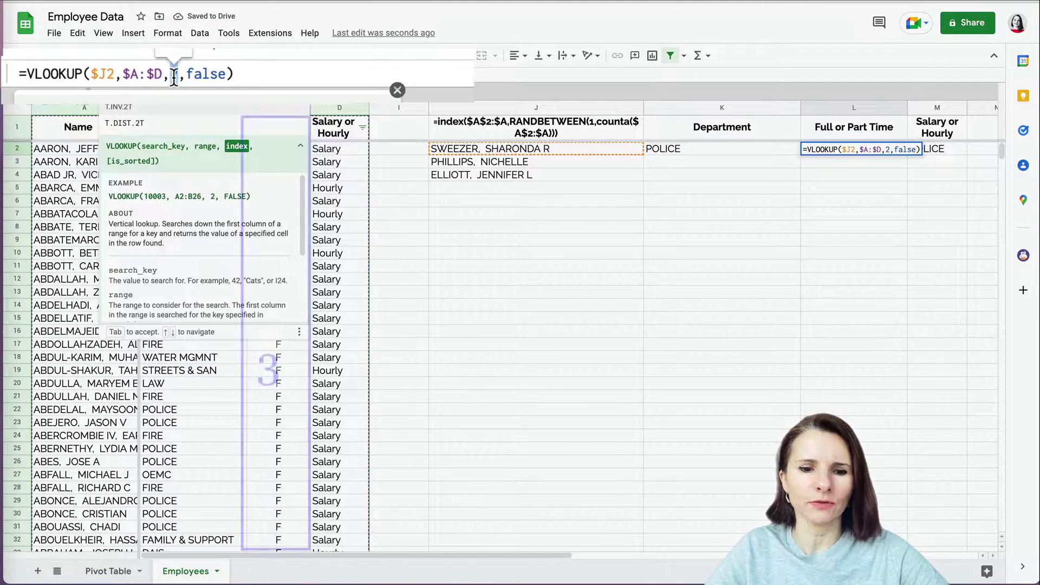
key(Return)
Change M2's column index to 4 so it returns Salary
click(943, 150)
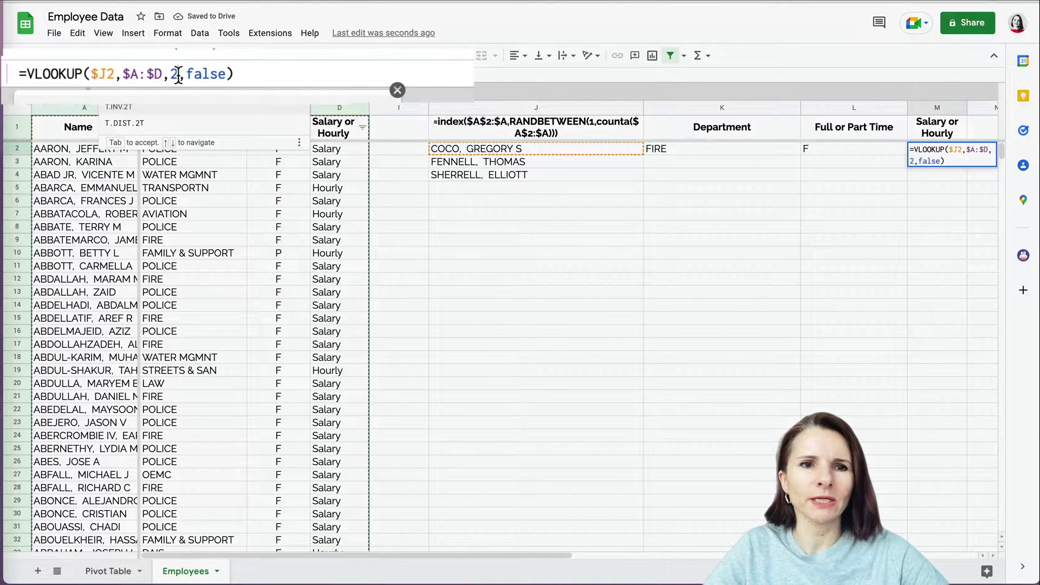
double_click(176, 74)
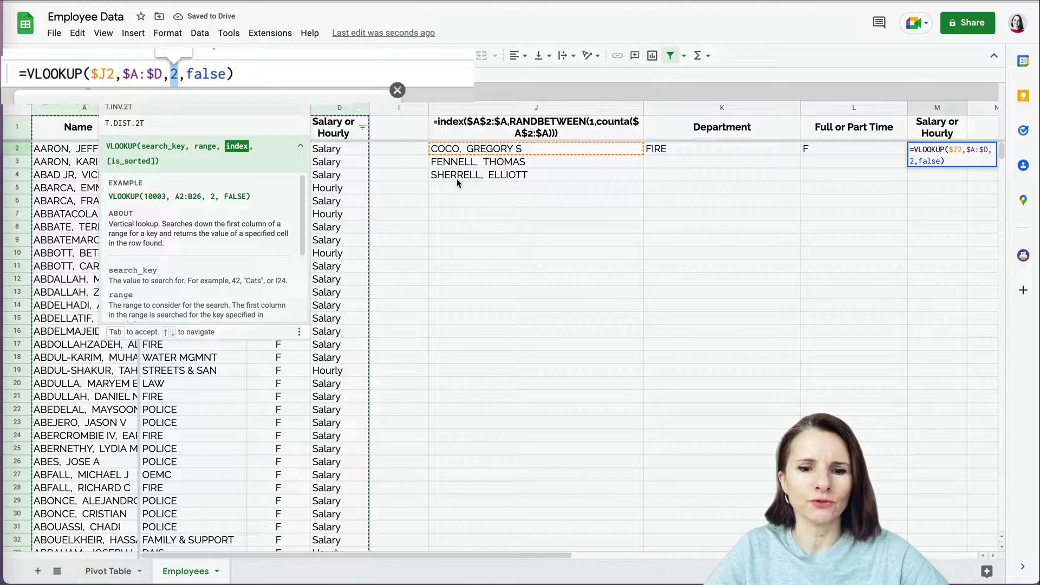
text(4)
key(Return)
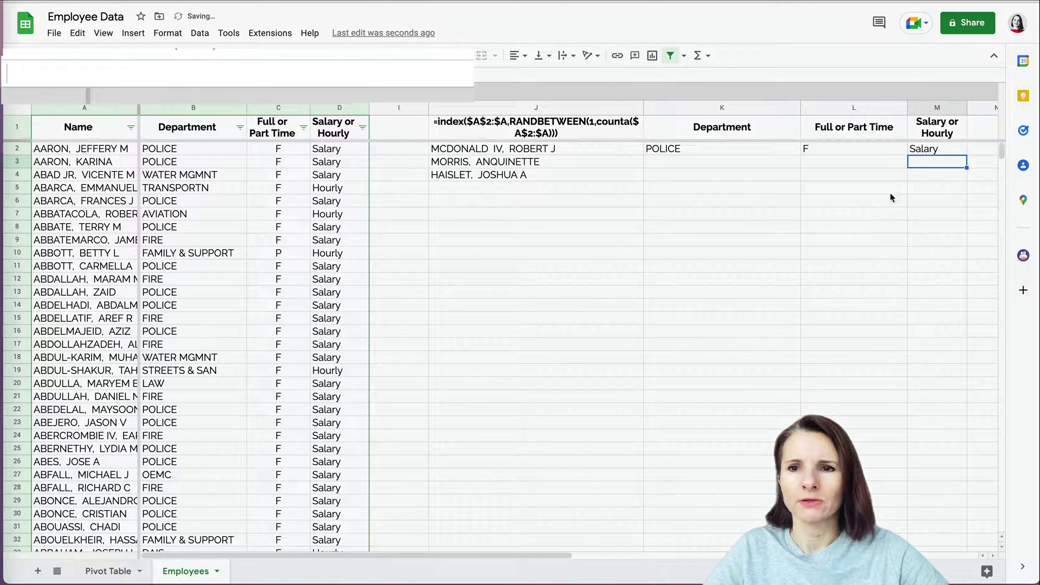
click(749, 148)
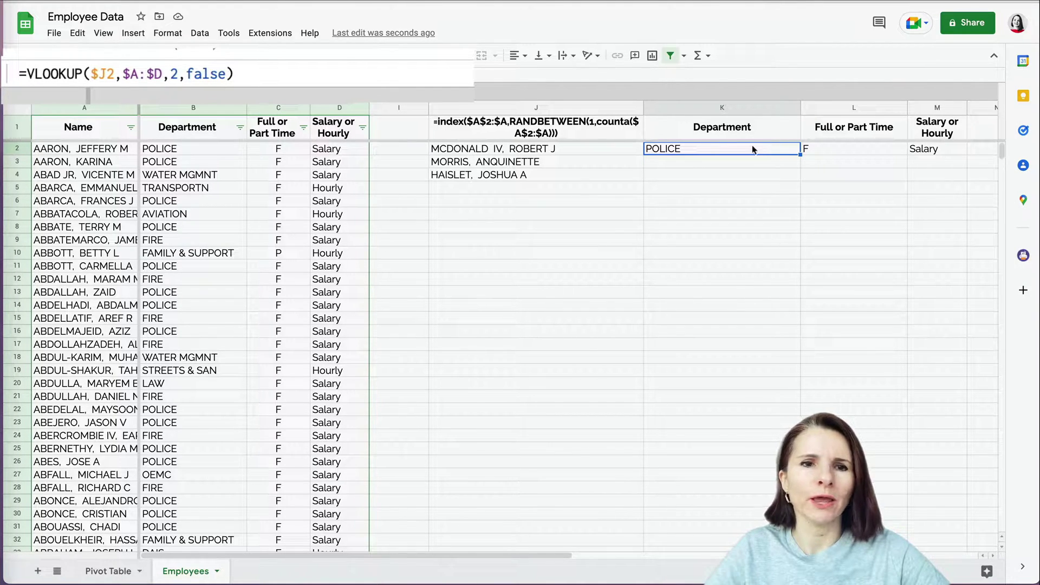
Change K2's column index to {2,3,4} and wrap the VLOOKUP in ArrayFormula
click(173, 74)
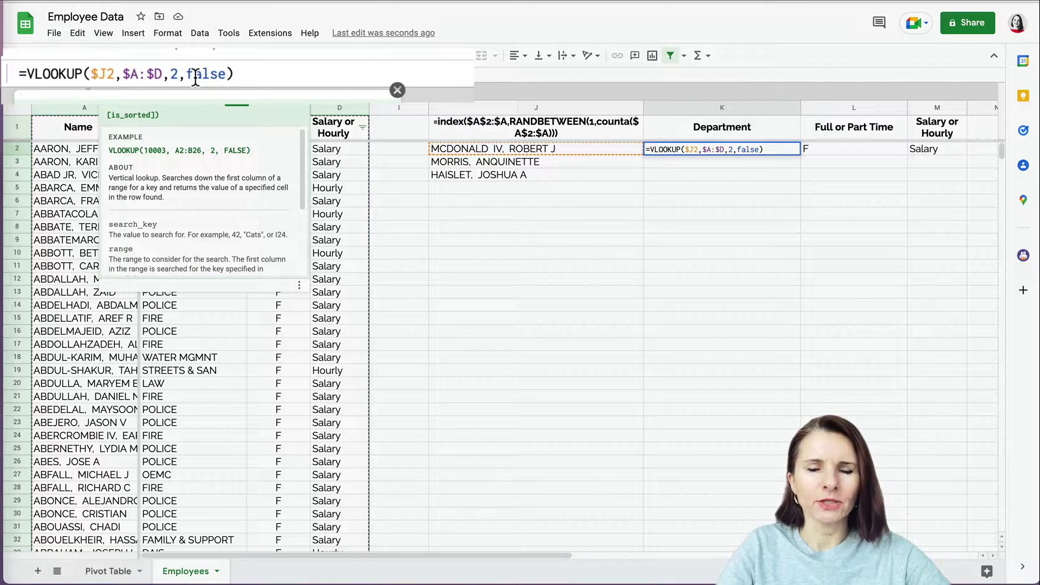
text({2)
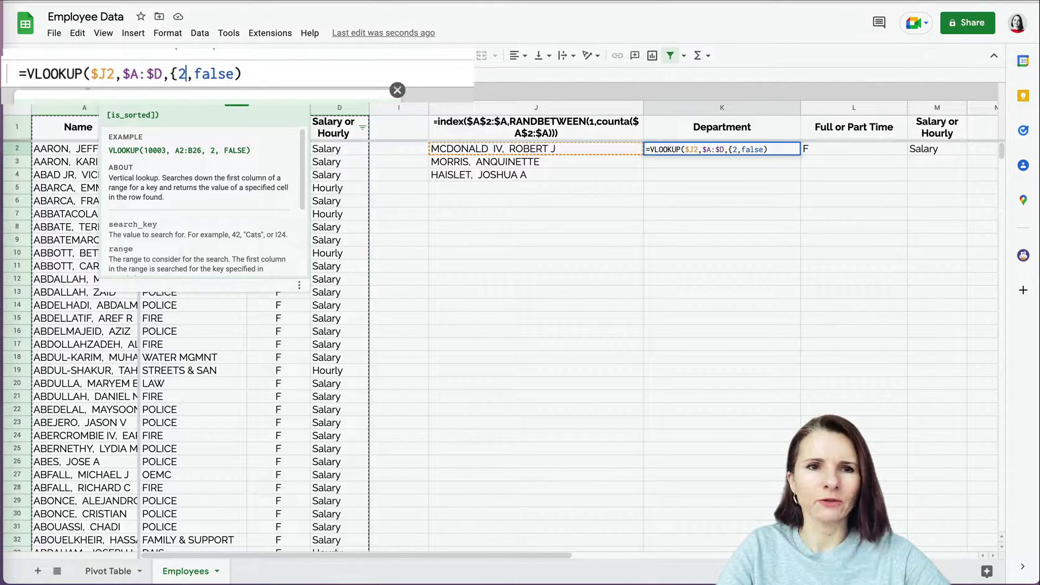
text(,)
text(3,4)
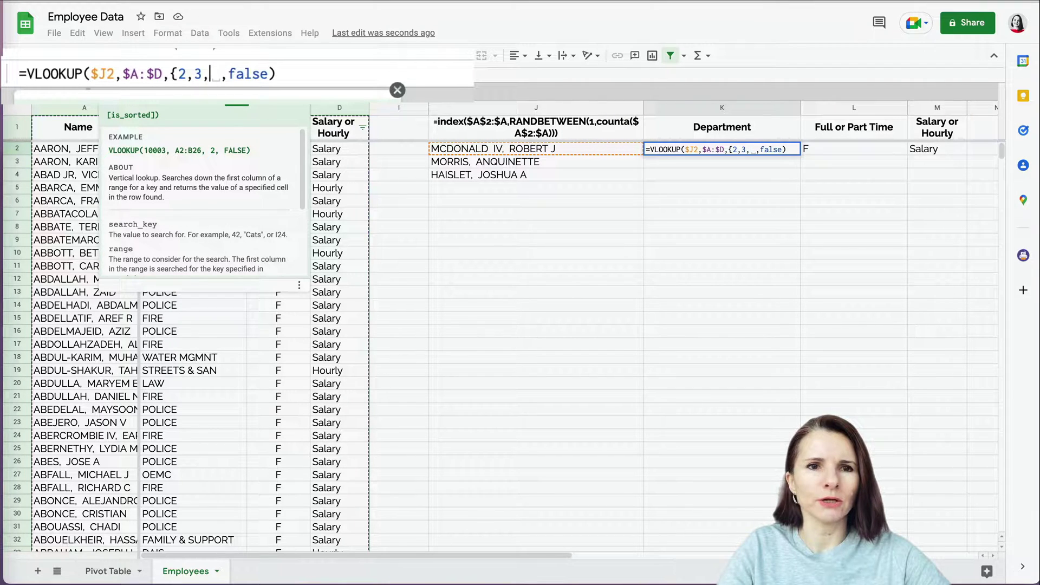
text(})
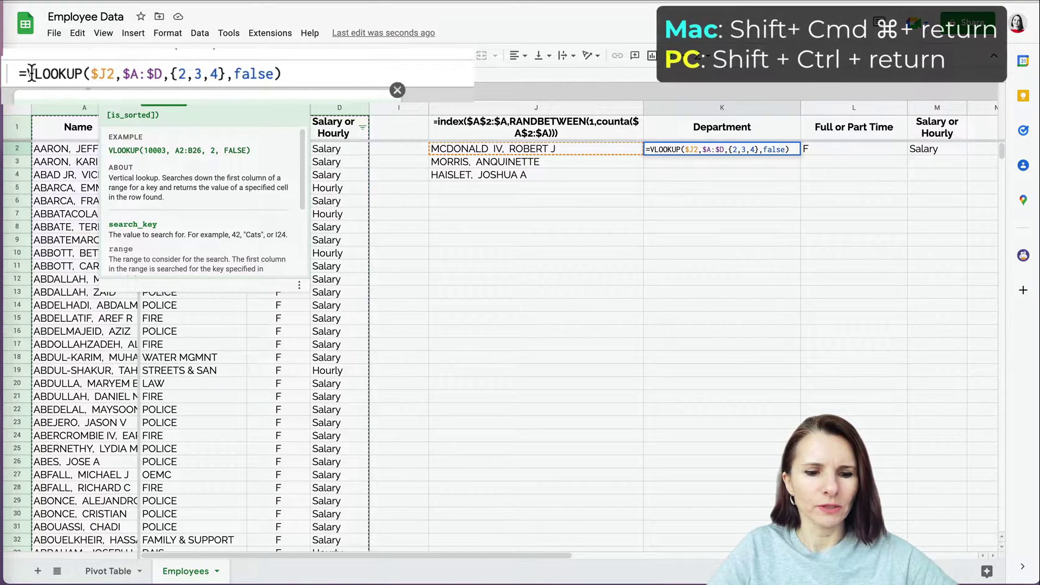
key(super+shift+Return)
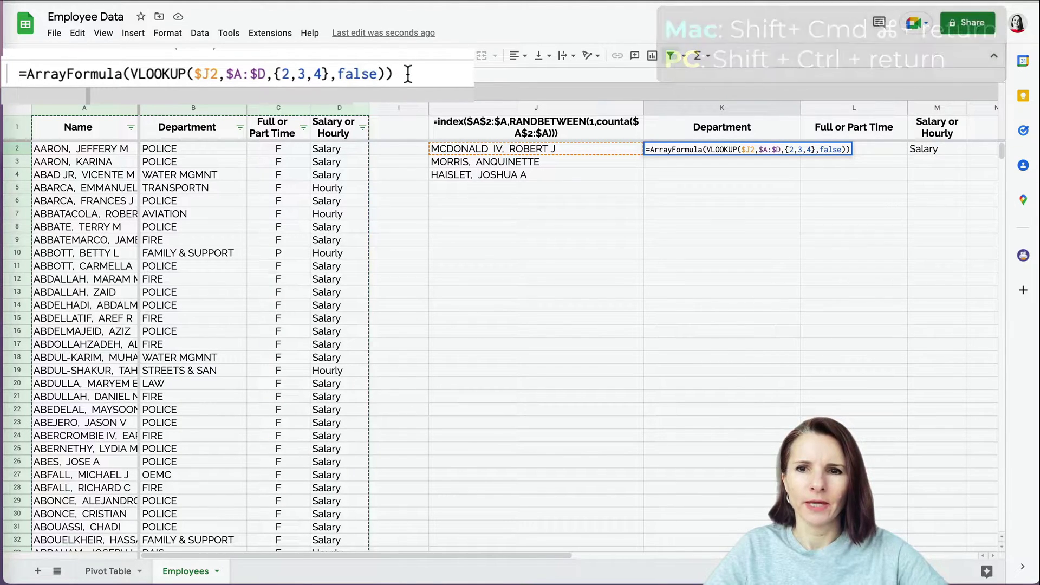
Enter K2's ArrayFormula, clear L2:M2 so it spills, and fill it down to K4
key(Return)
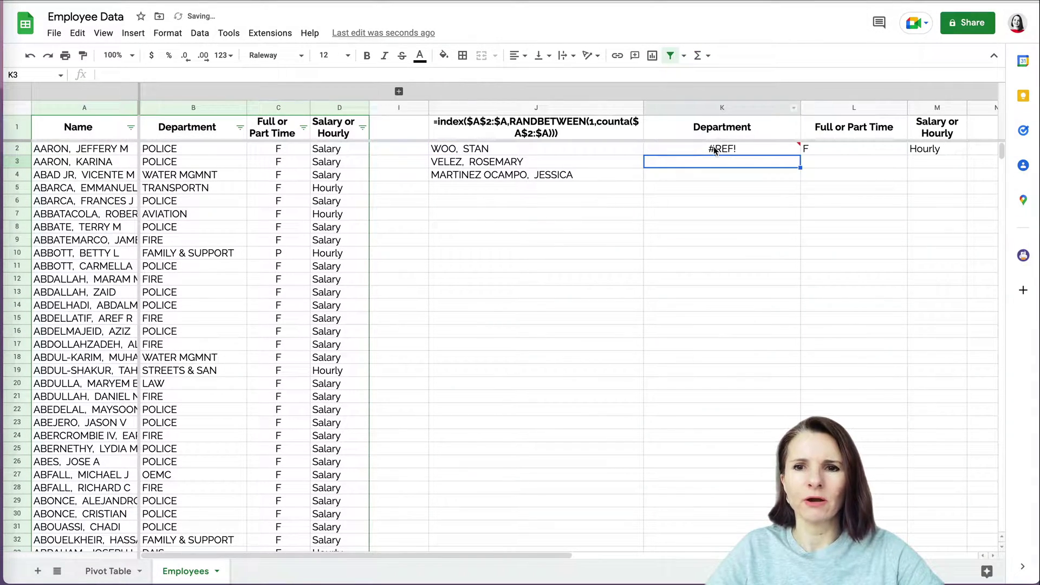
mouse_move(798, 151)
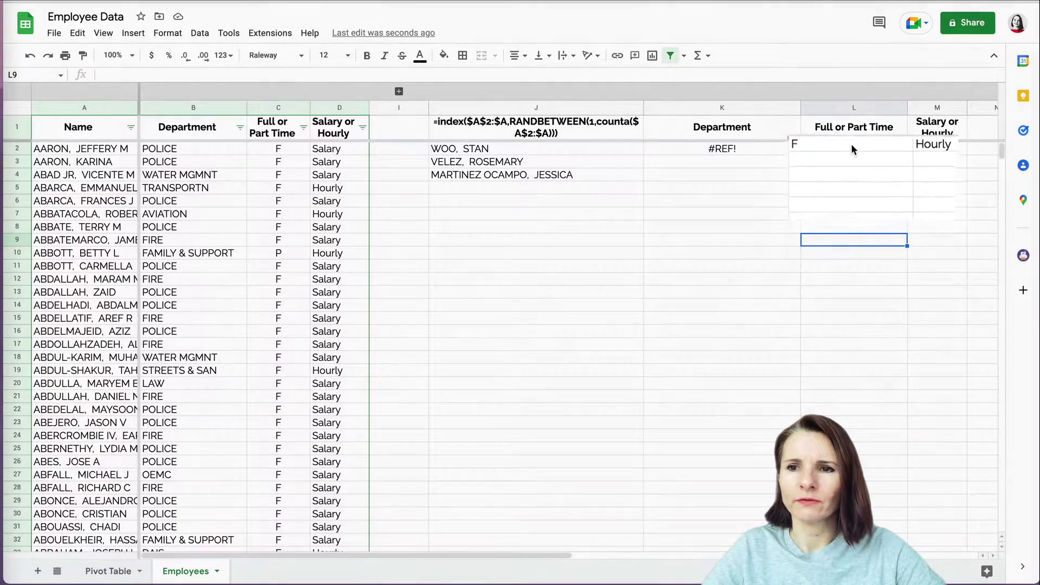
drag(851, 148, 928, 151)
key(Delete)
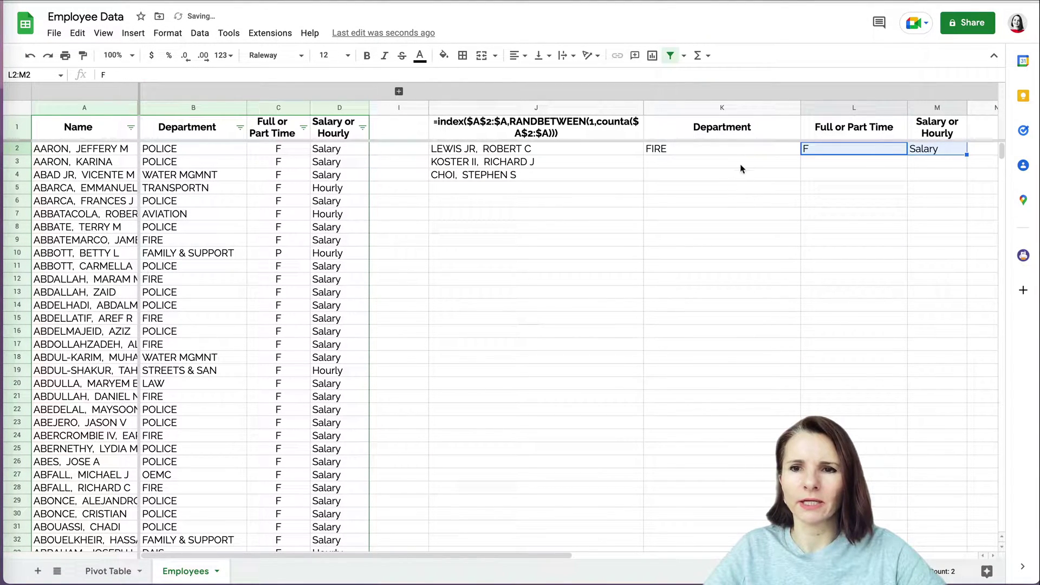
click(752, 151)
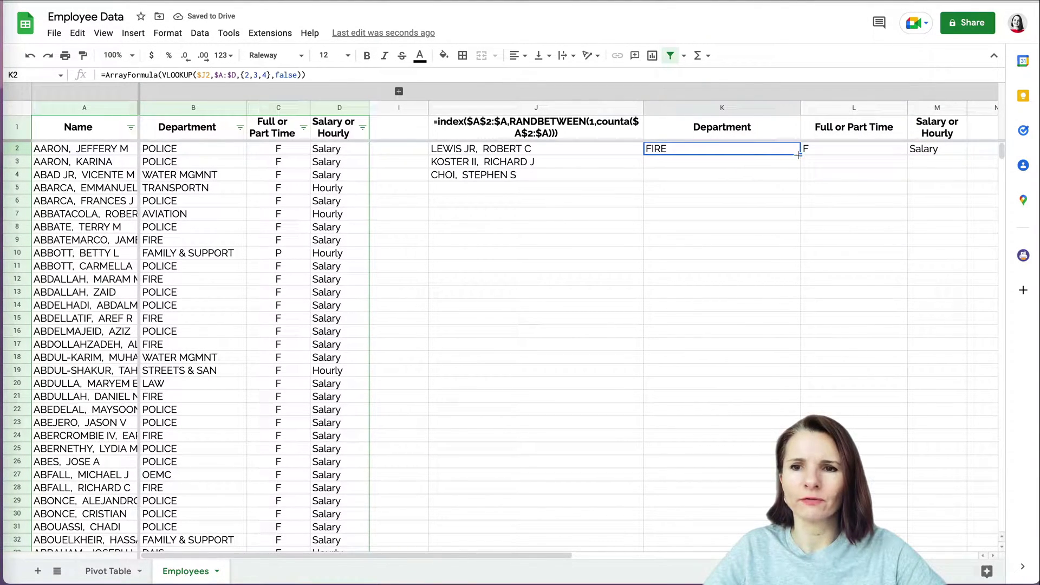
drag(799, 155, 801, 179)
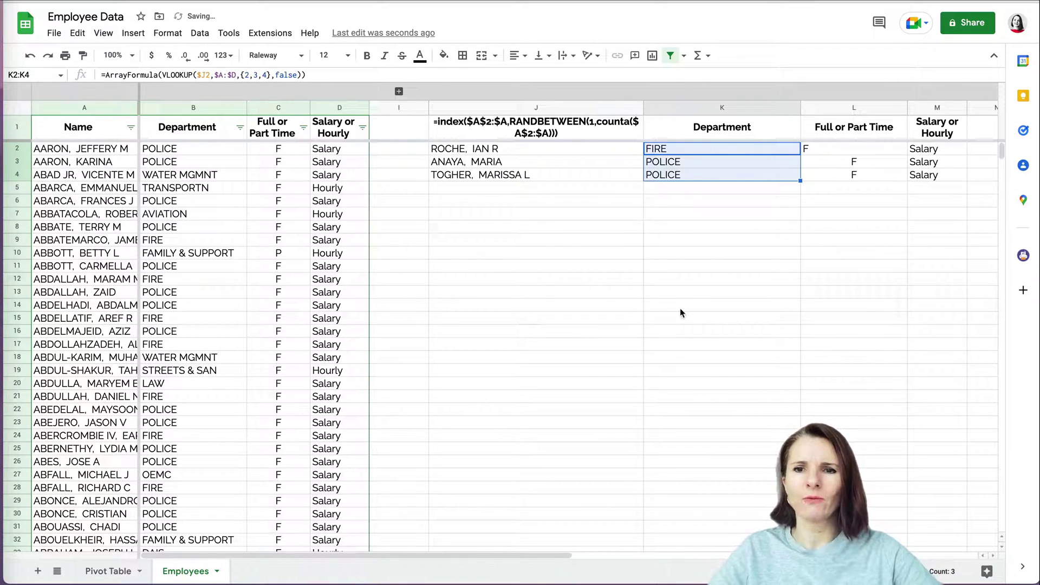